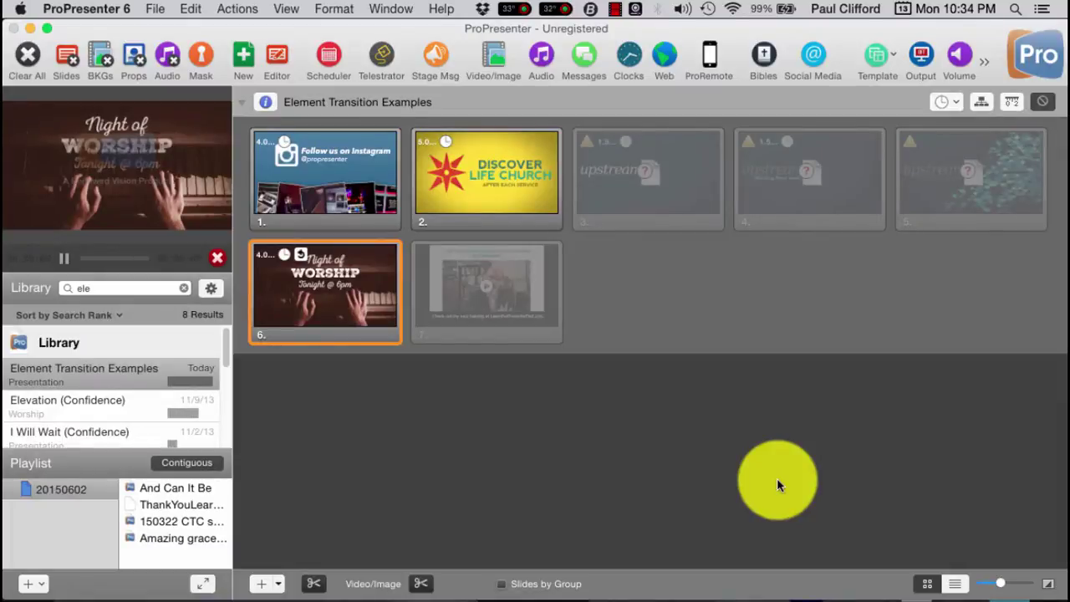
Trigger the Instagram, Discover Life Church and Night of Worship slides in turn in the preview.
key("Right")
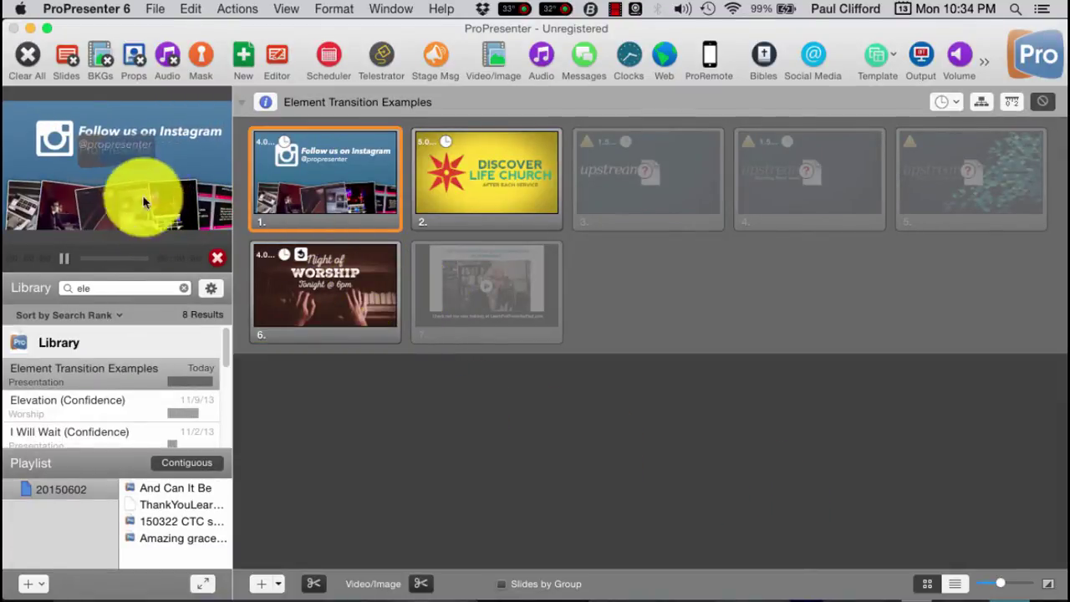
left_click(452, 186)
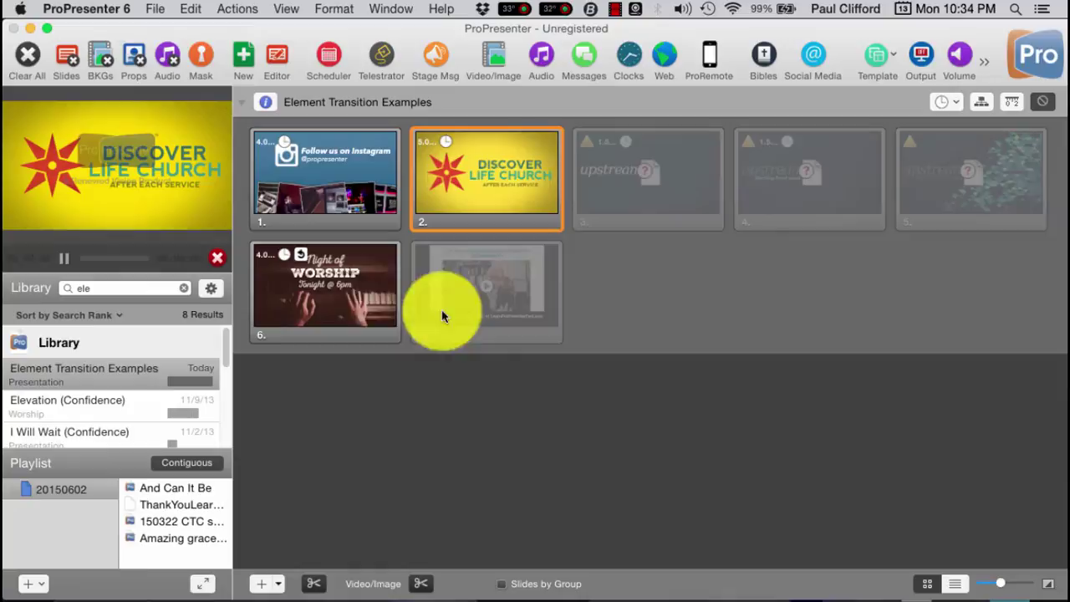
left_click(393, 326)
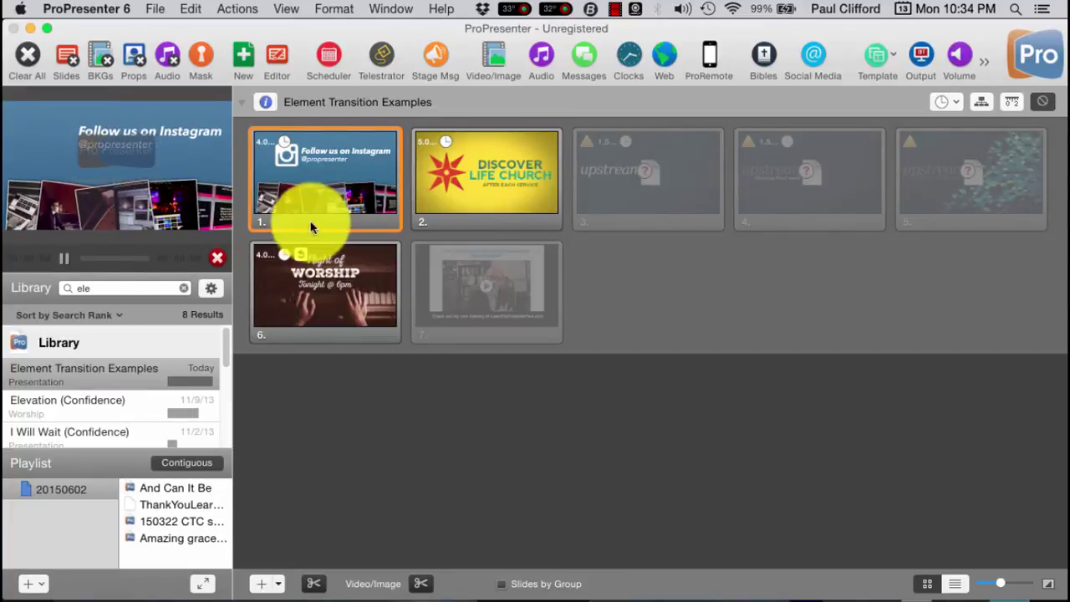
Open the Instagram slide in the slide editor and clear it from the live output.
right_click(339, 185)
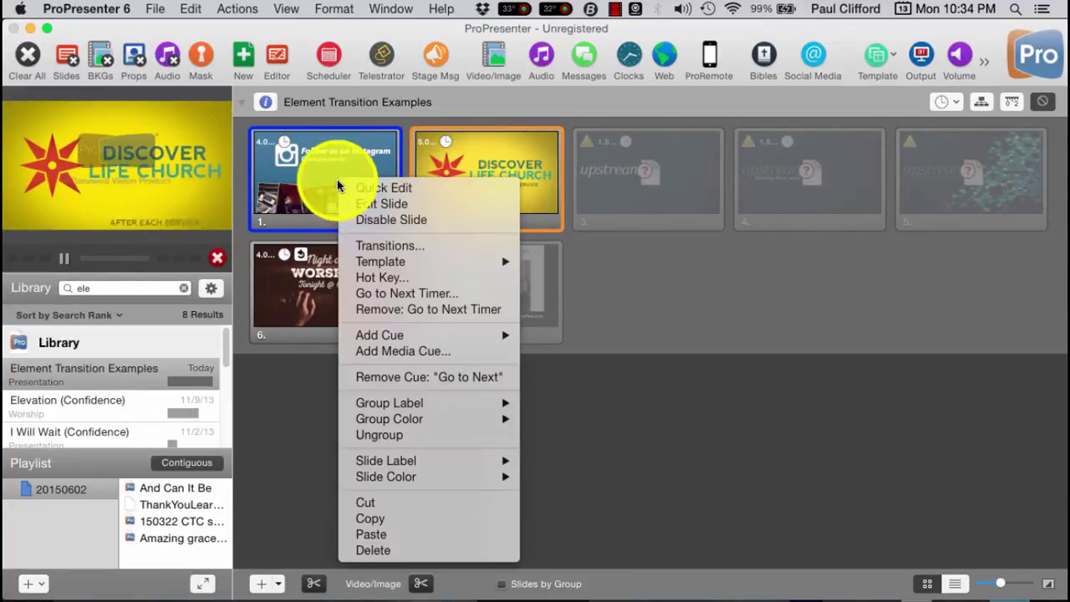
left_click(359, 207)
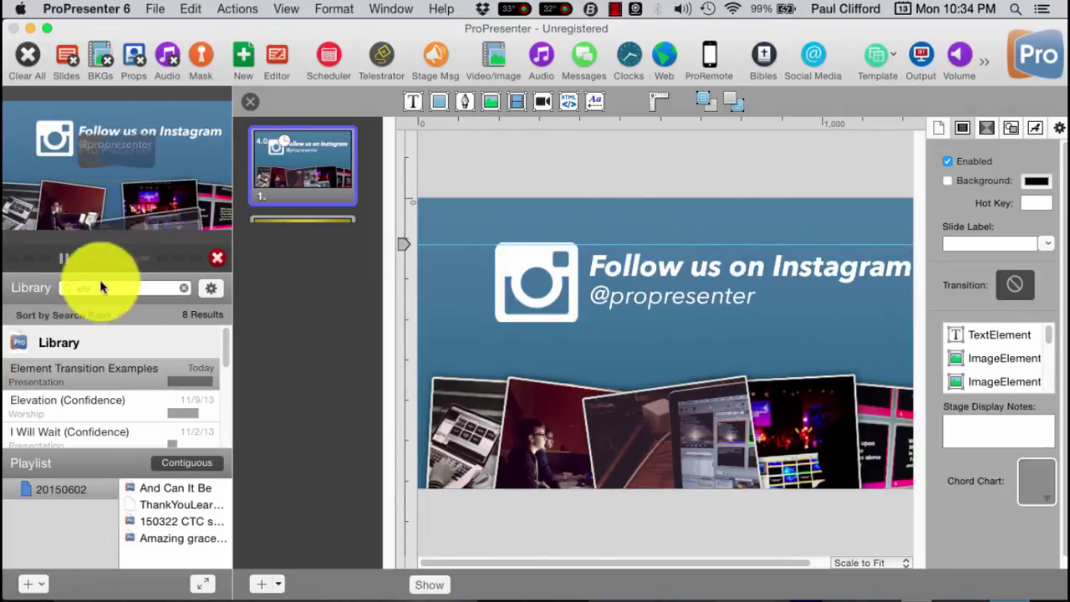
left_click(68, 52)
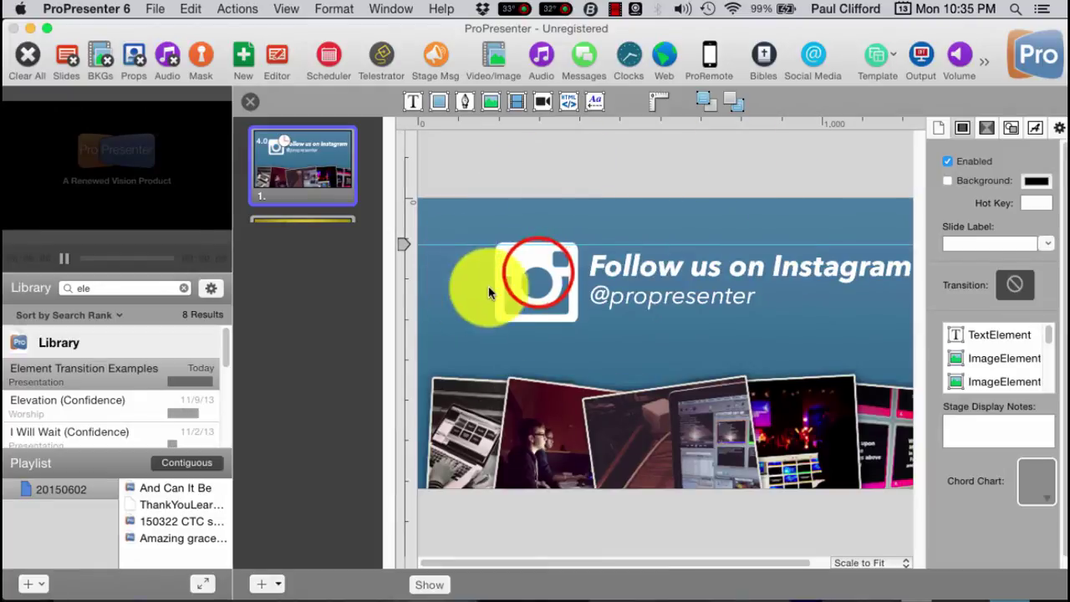
left_click(538, 276)
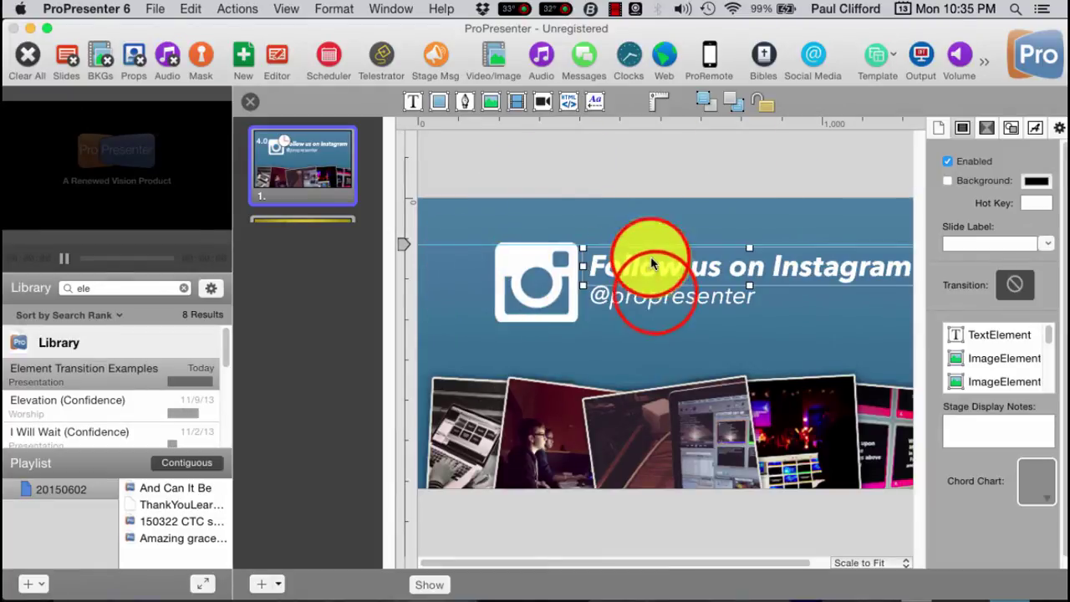
left_click(655, 298)
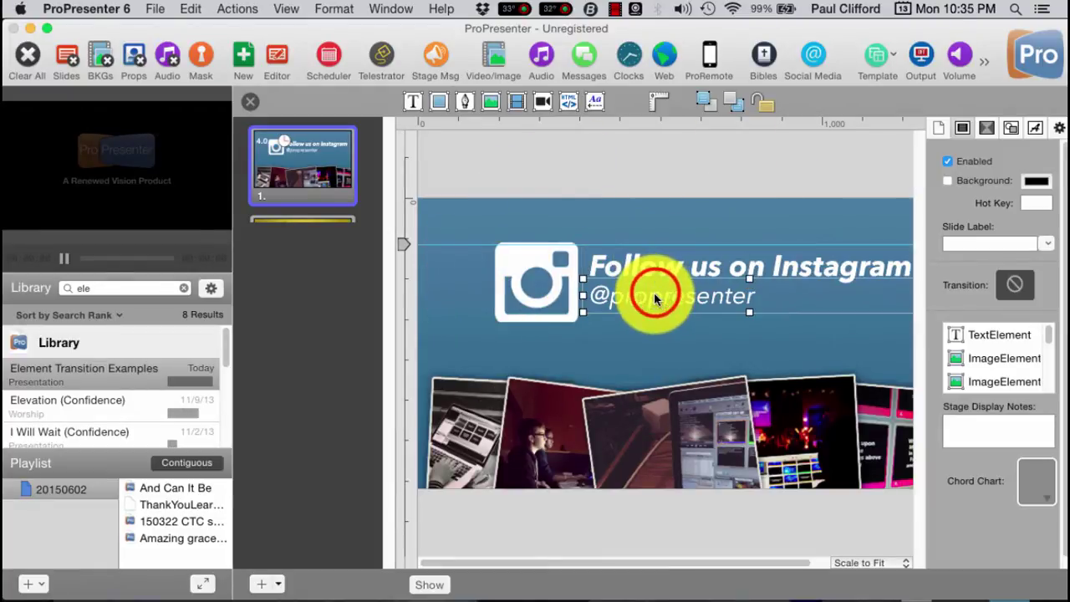
left_click(649, 418)
left_click(550, 431)
left_click(466, 442)
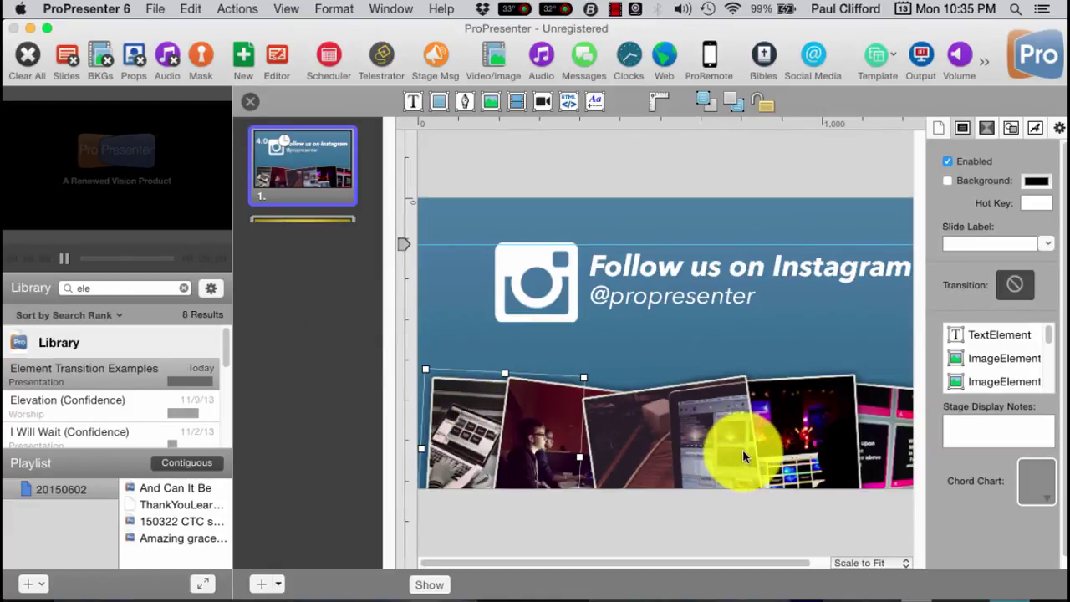
left_click(600, 321)
left_click(561, 286)
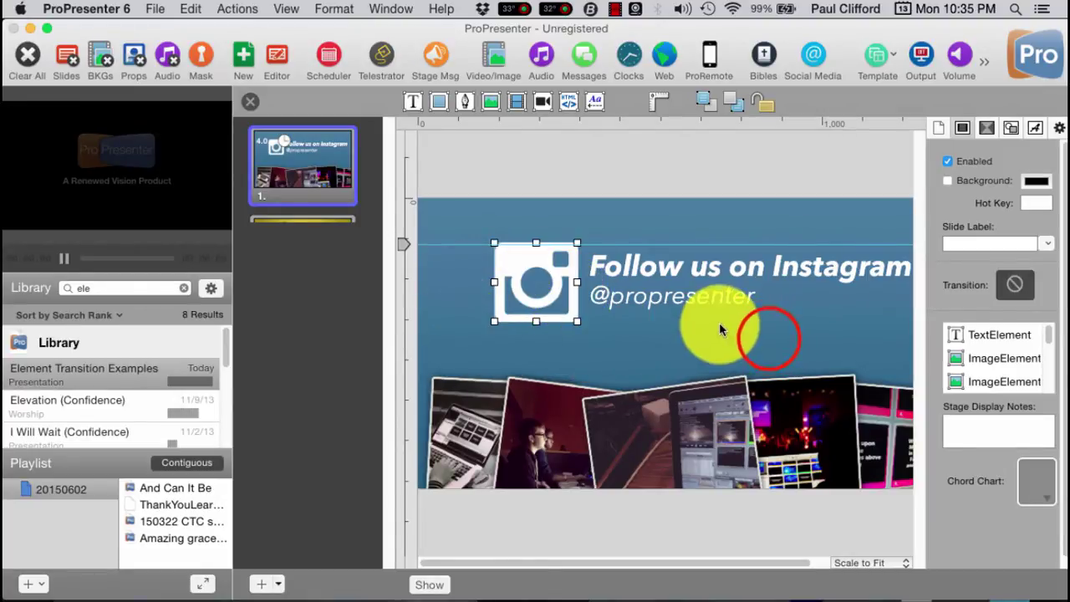
left_click(770, 343)
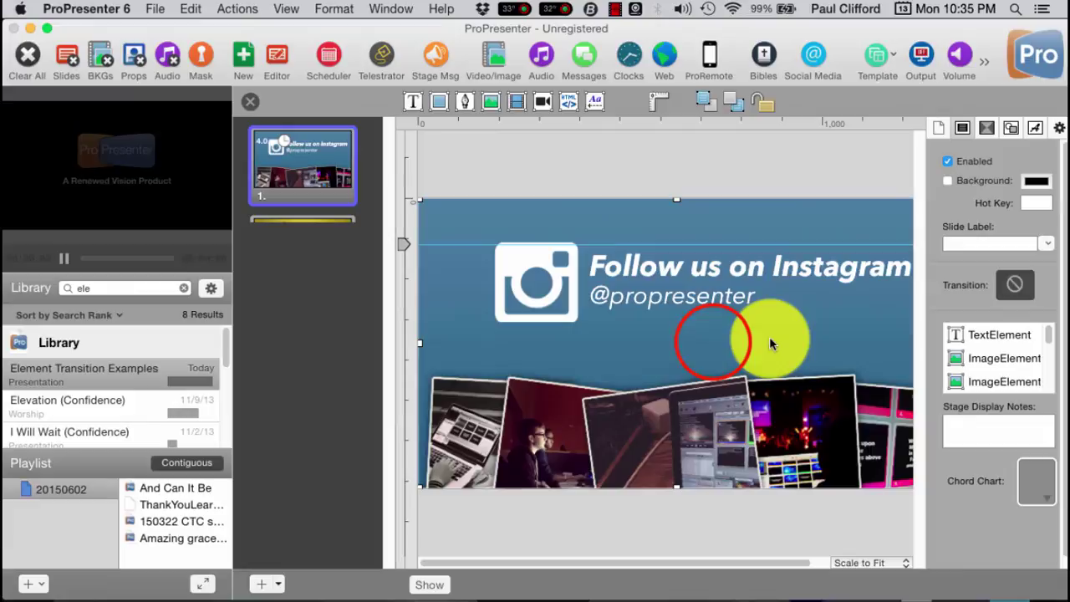
mouse_move(709, 339)
left_mouse_down()
mouse_move(693, 343)
mouse_move(724, 341)
mouse_move(669, 354)
mouse_move(700, 350)
mouse_move(692, 335)
mouse_move(698, 348)
left_mouse_up()
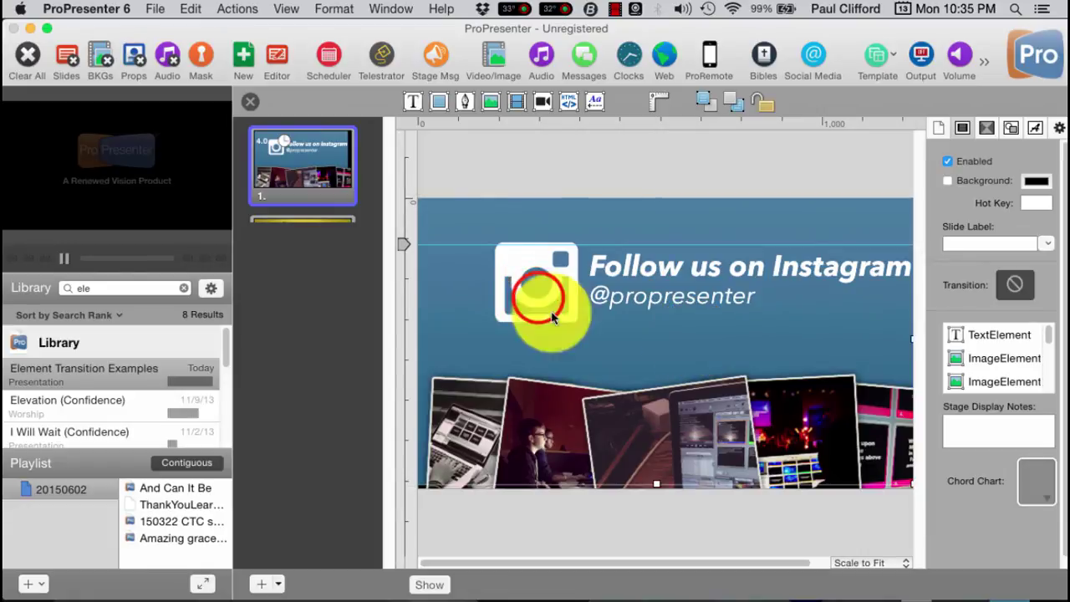
left_click_drag(537, 297, 514, 262)
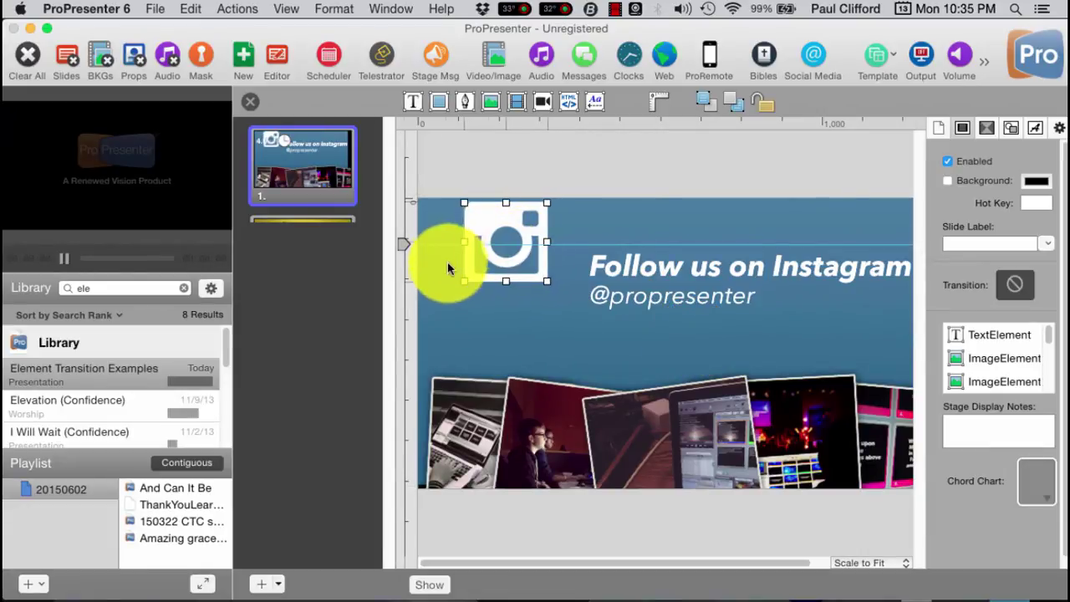
left_click_drag(447, 267, 521, 307)
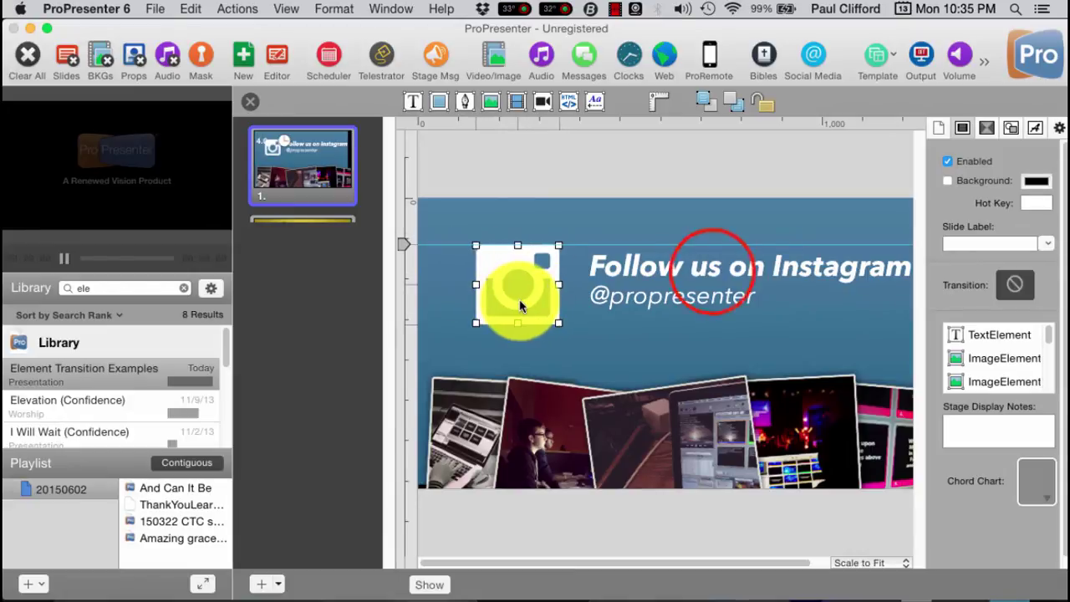
left_click(712, 272)
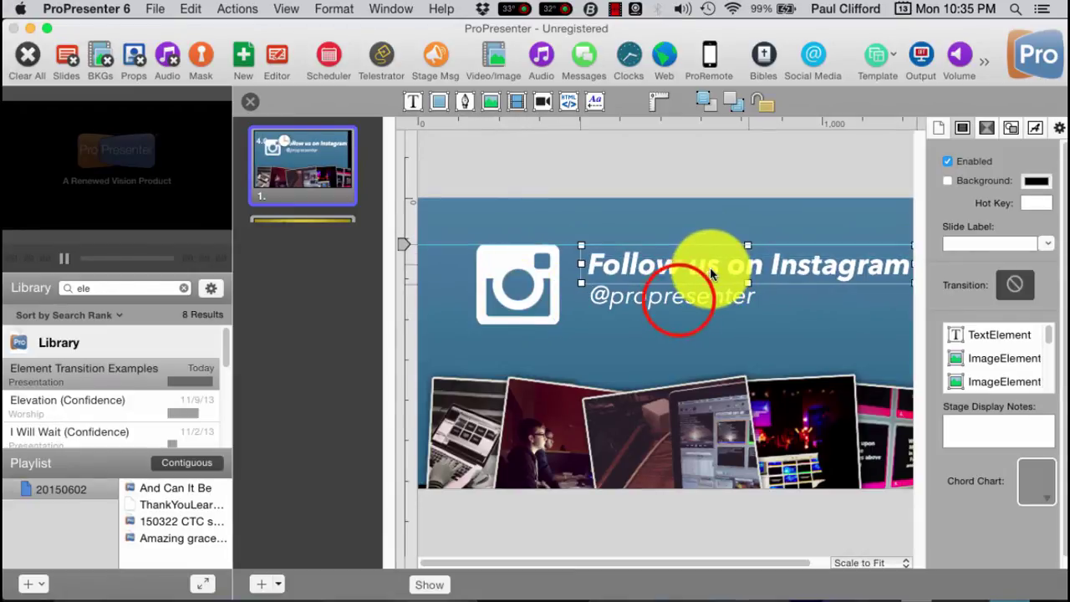
left_click_drag(678, 305, 680, 309)
Rearrange the collage photos: the middle laptop photo, the person photo and the right concert photo.
left_click_drag(634, 443, 644, 425)
left_click_drag(549, 441, 548, 427)
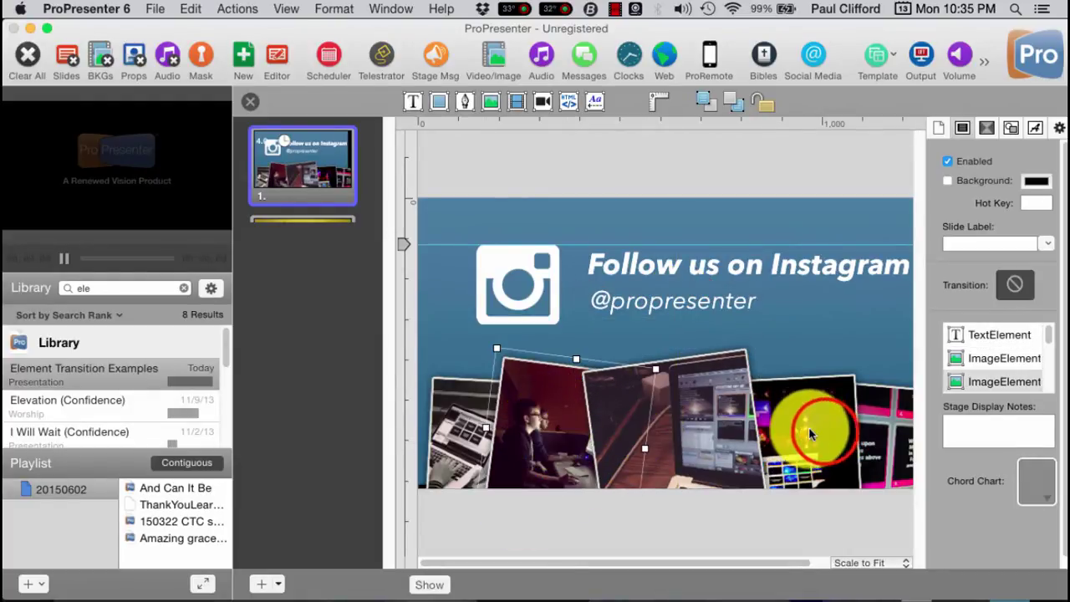
left_click_drag(825, 434, 833, 403)
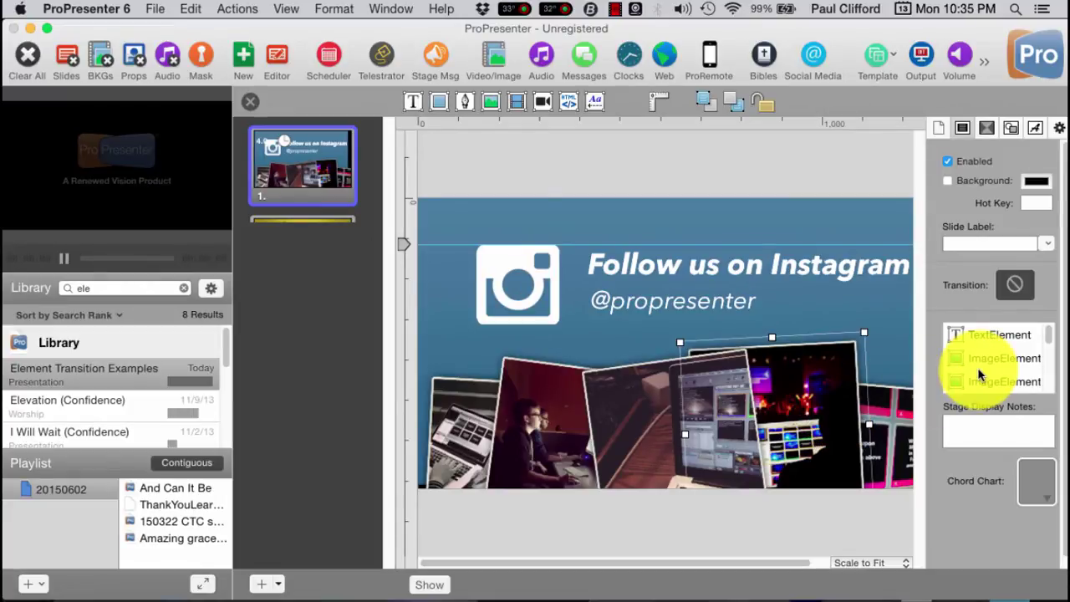
left_click_drag(670, 417, 677, 457)
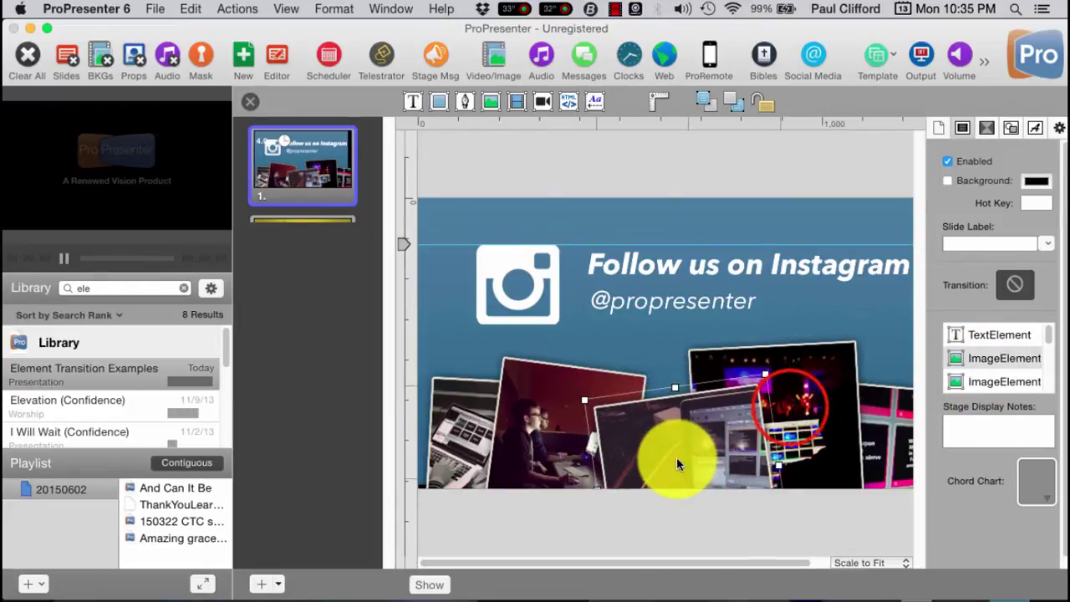
left_click_drag(768, 391, 800, 443)
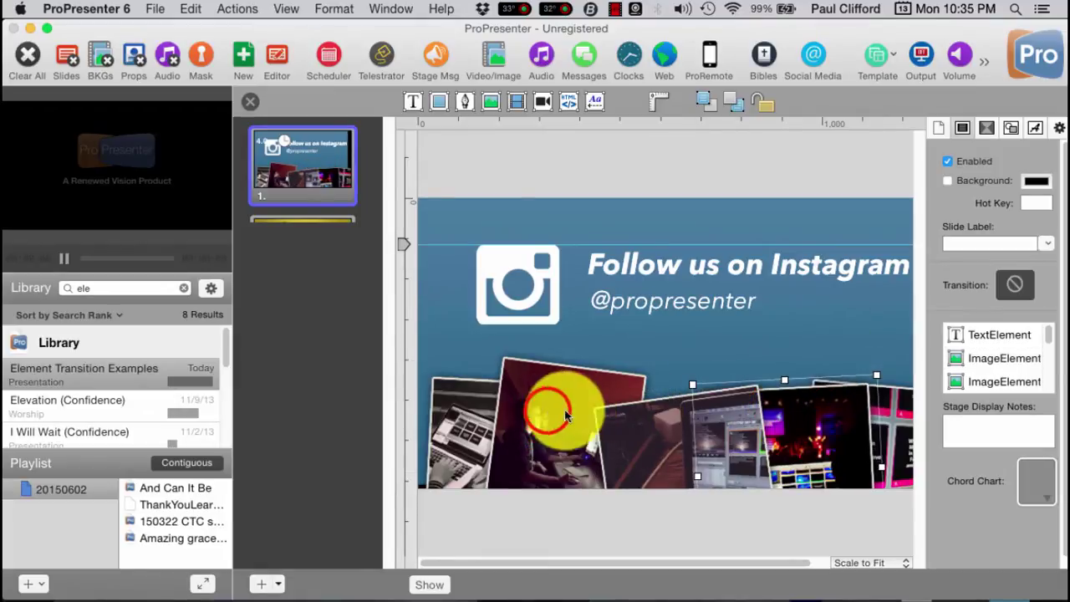
left_click_drag(565, 415, 545, 418)
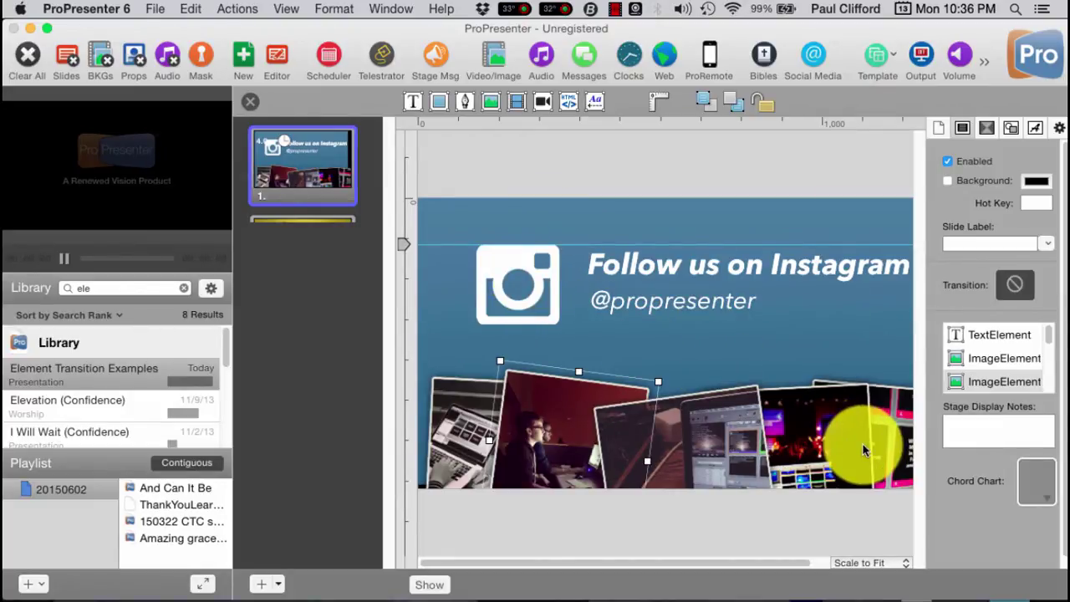
Review the text and collage image builds in Build Order, enlarging the window for a bigger slide.
left_click(996, 350)
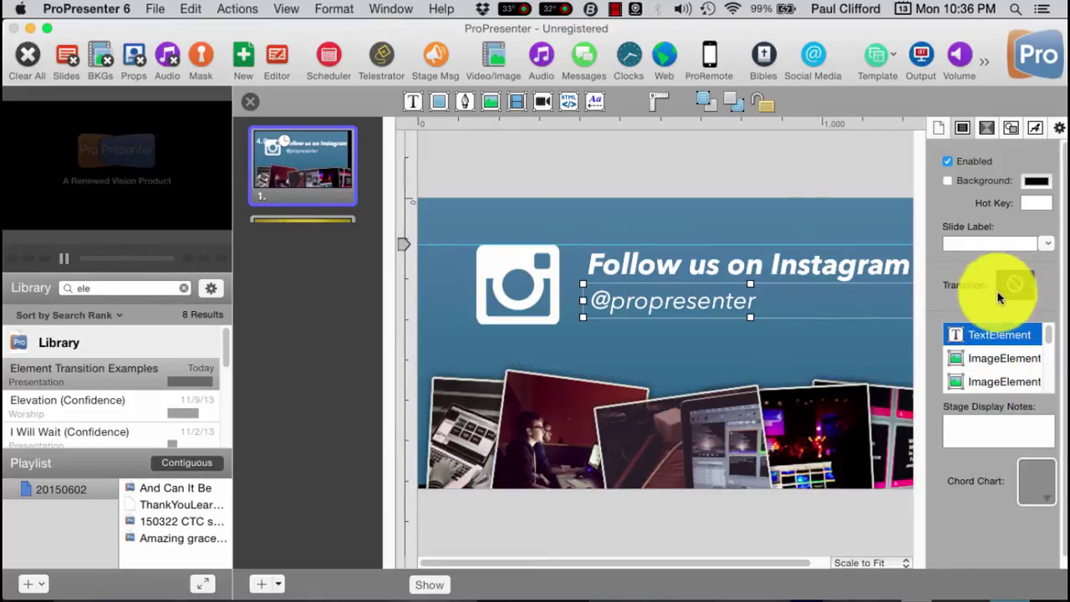
left_click(989, 361)
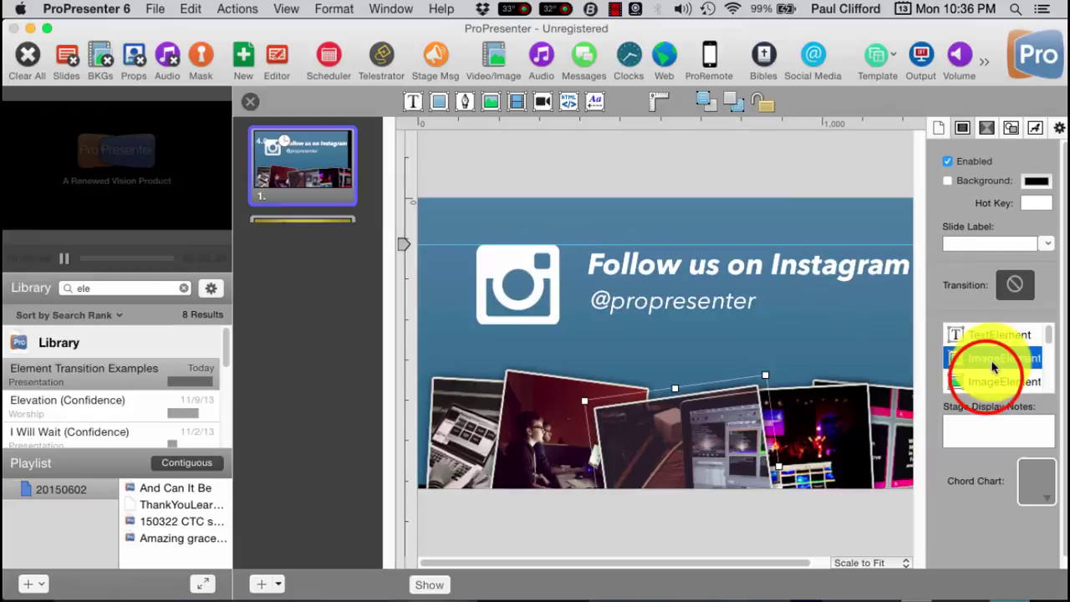
left_click(987, 382)
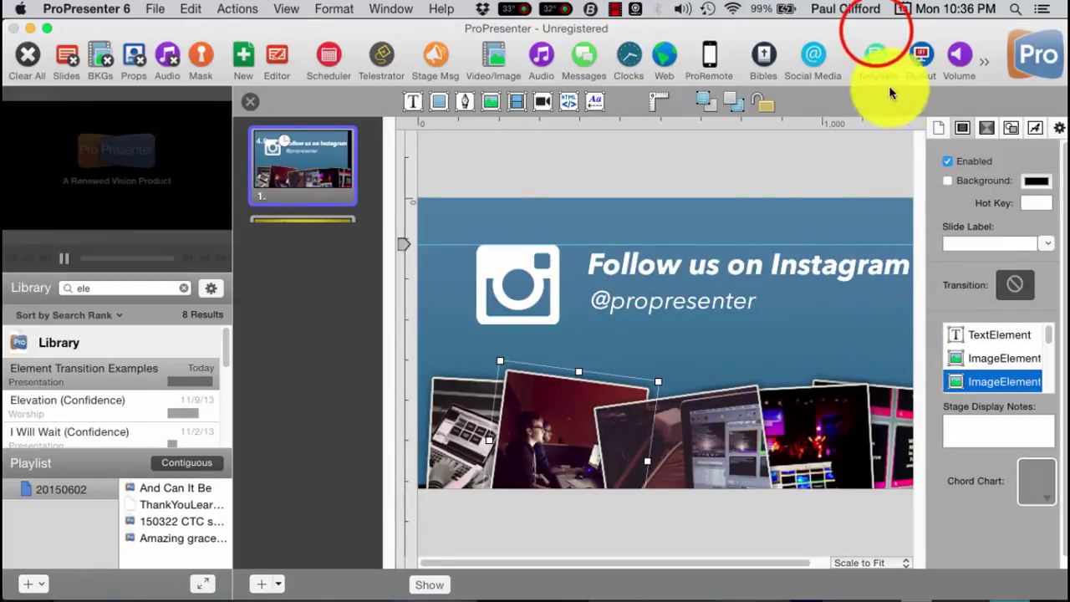
left_click_drag(875, 32, 735, 37)
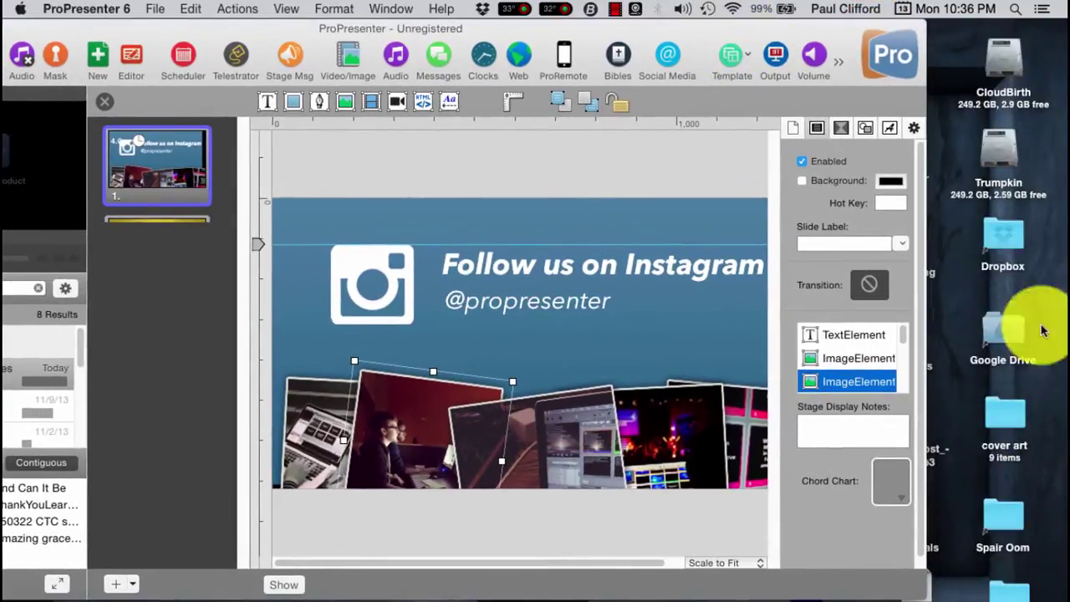
left_click_drag(929, 403, 1048, 376)
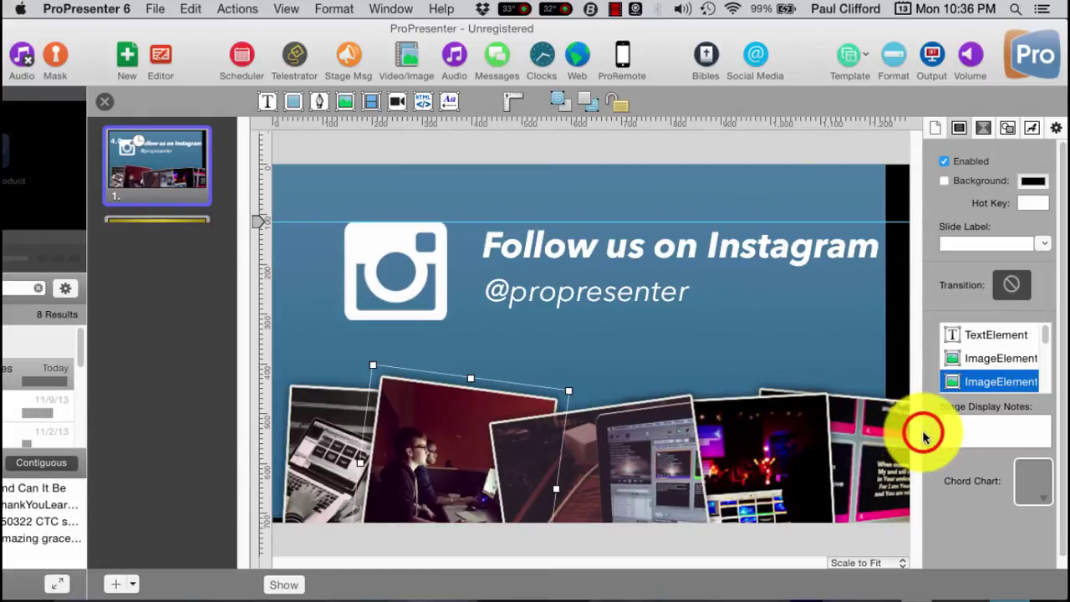
left_click(981, 125)
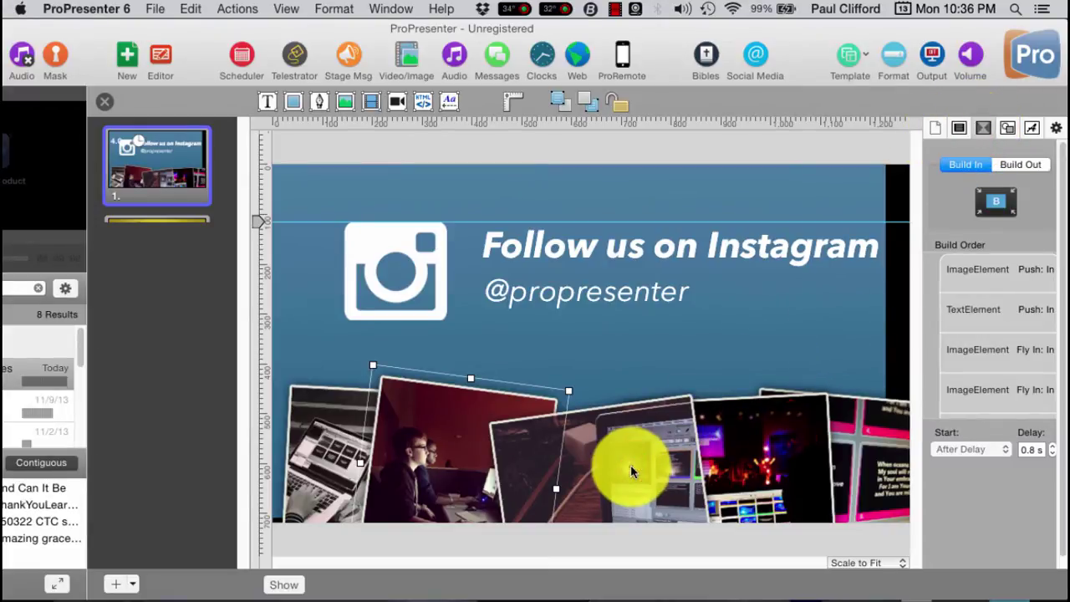
Check the concert photo and title build timings, undo a stray background move, and reorder the builds.
left_click(756, 441)
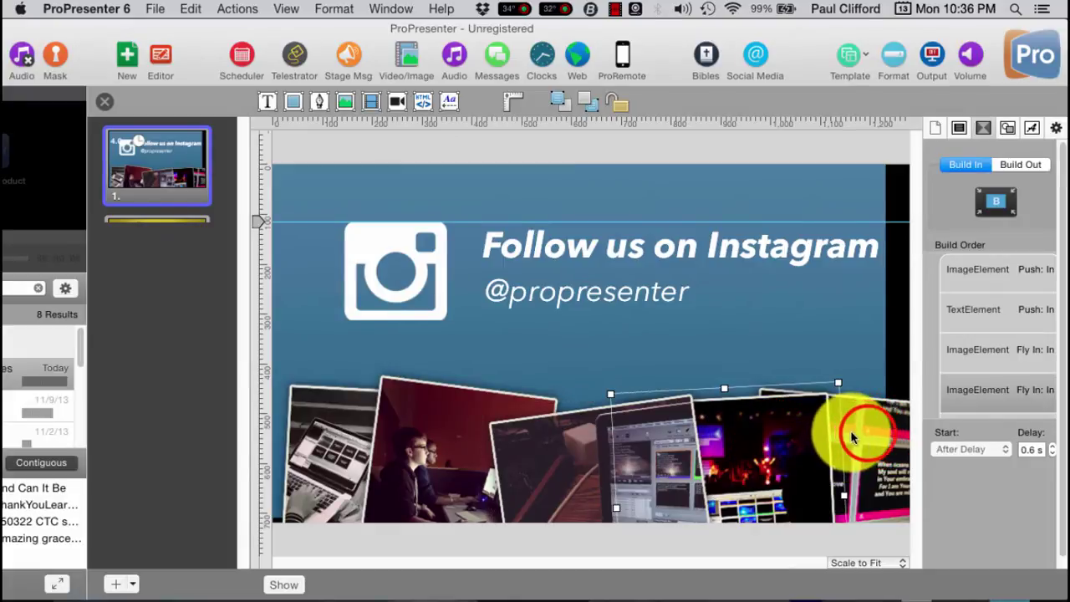
left_click(782, 251)
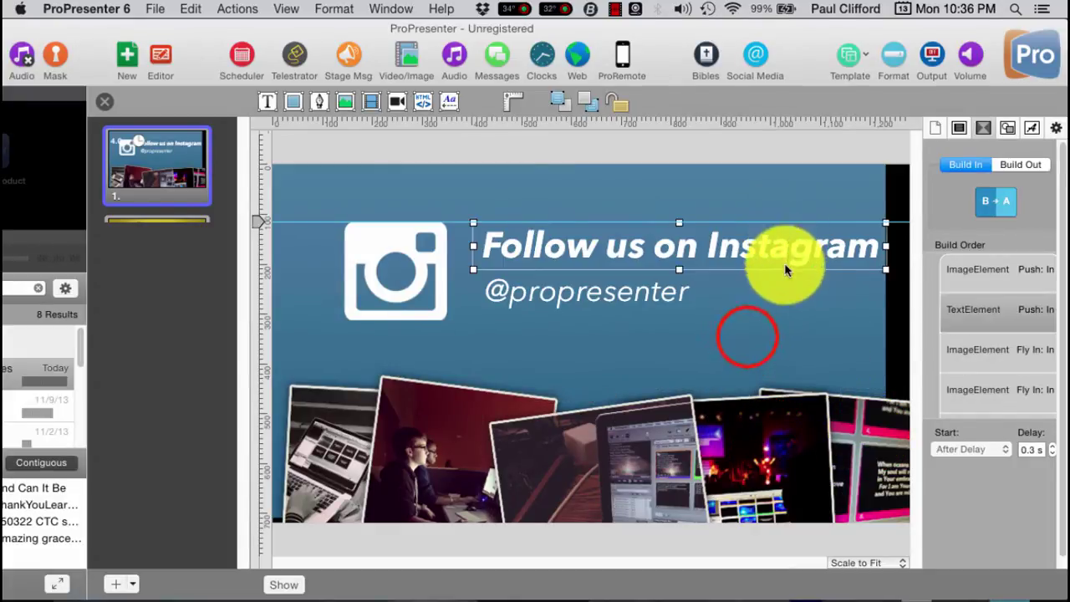
left_click(747, 337)
left_click_drag(784, 333, 805, 329)
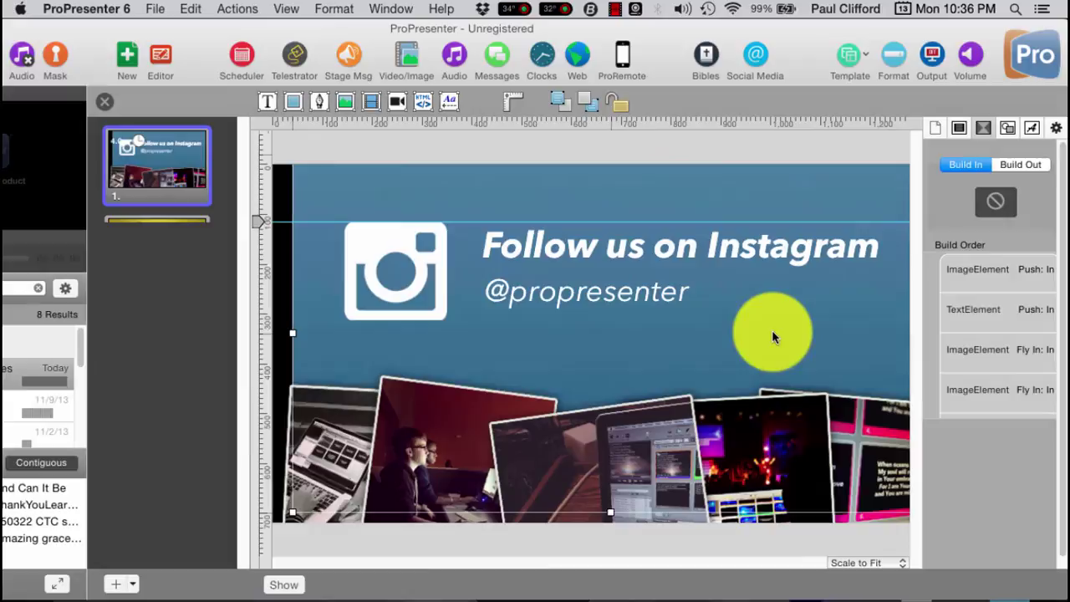
key("cmd+z")
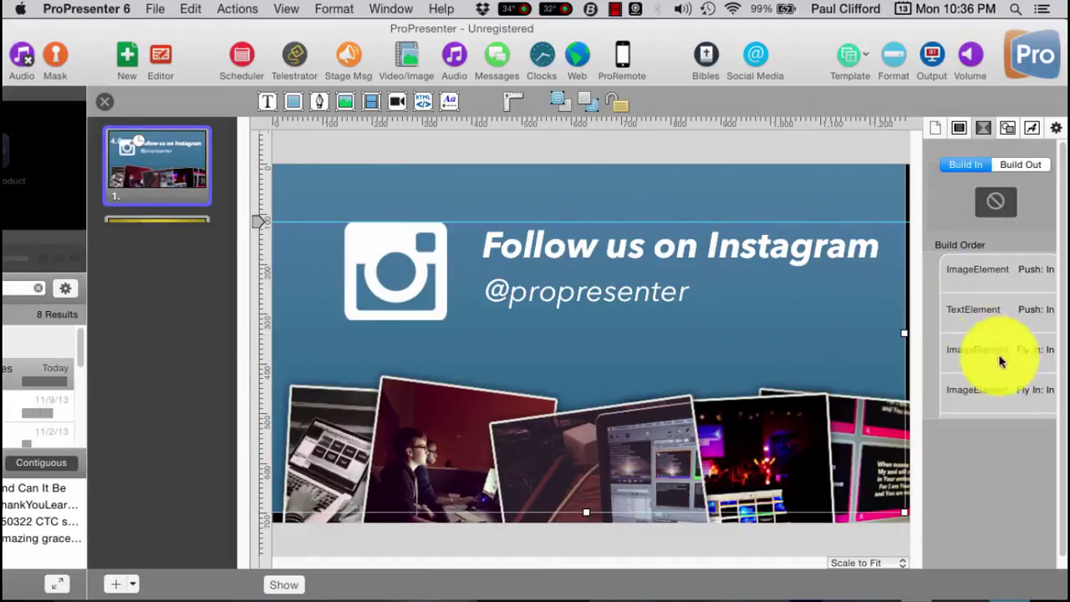
left_click_drag(1001, 361, 987, 270)
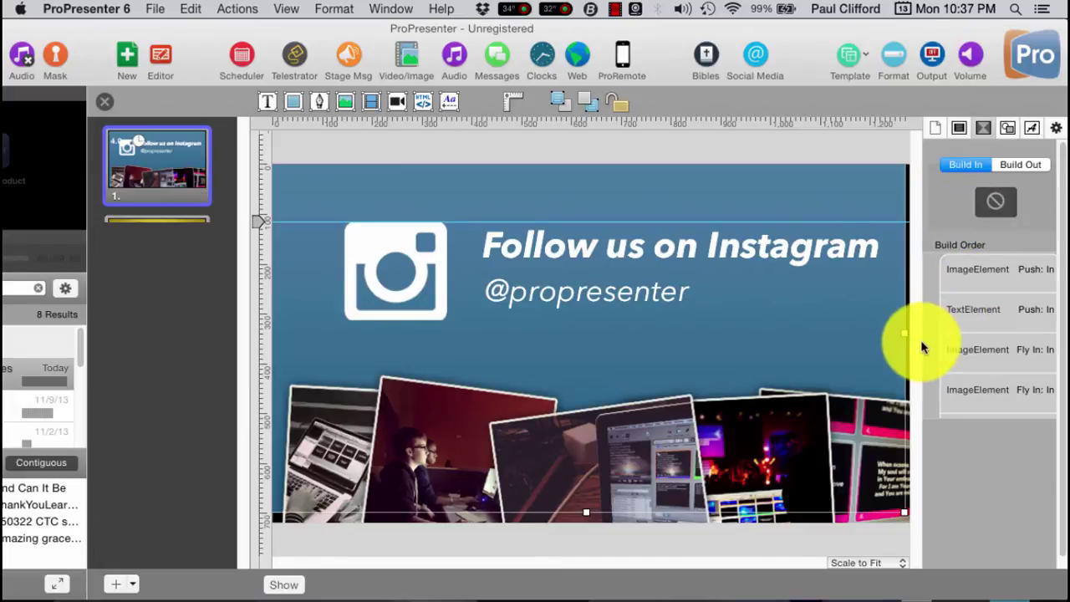
Scale the slide view to 50% and shift the window left.
left_click(895, 563)
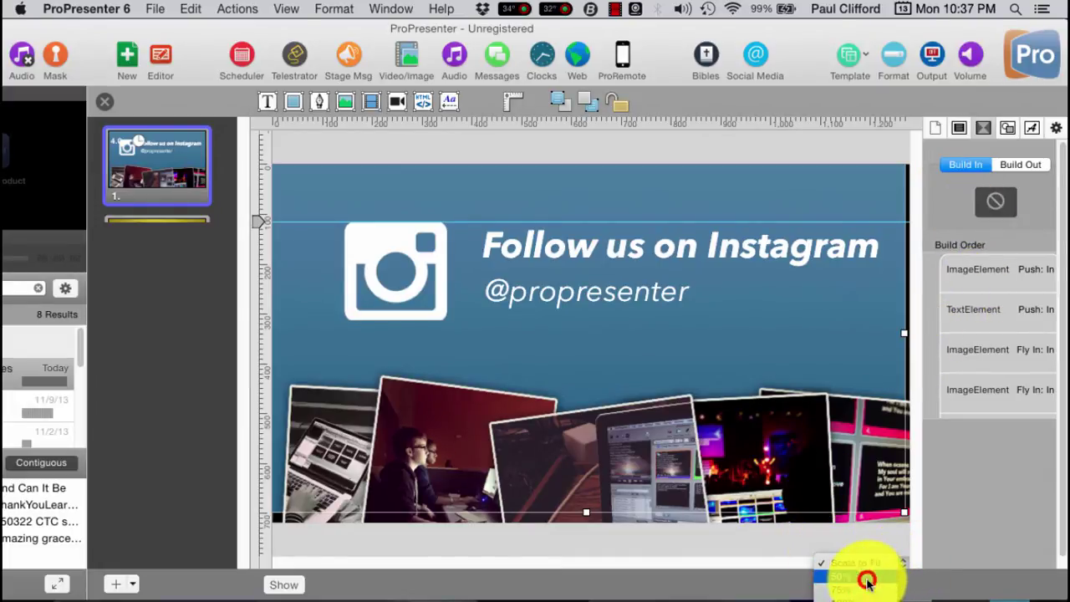
left_click(867, 576)
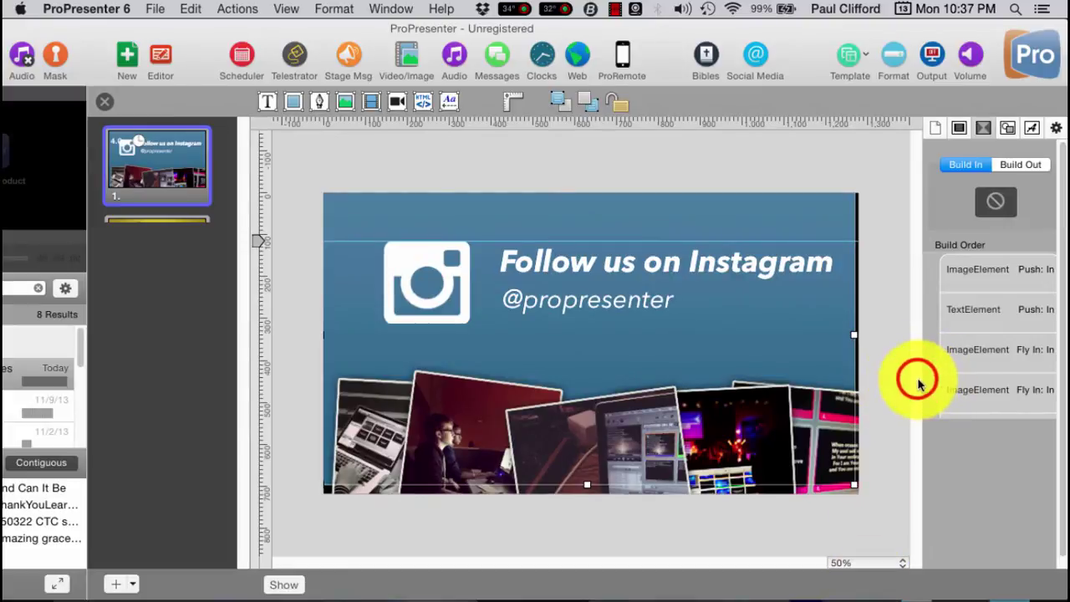
left_click(905, 382)
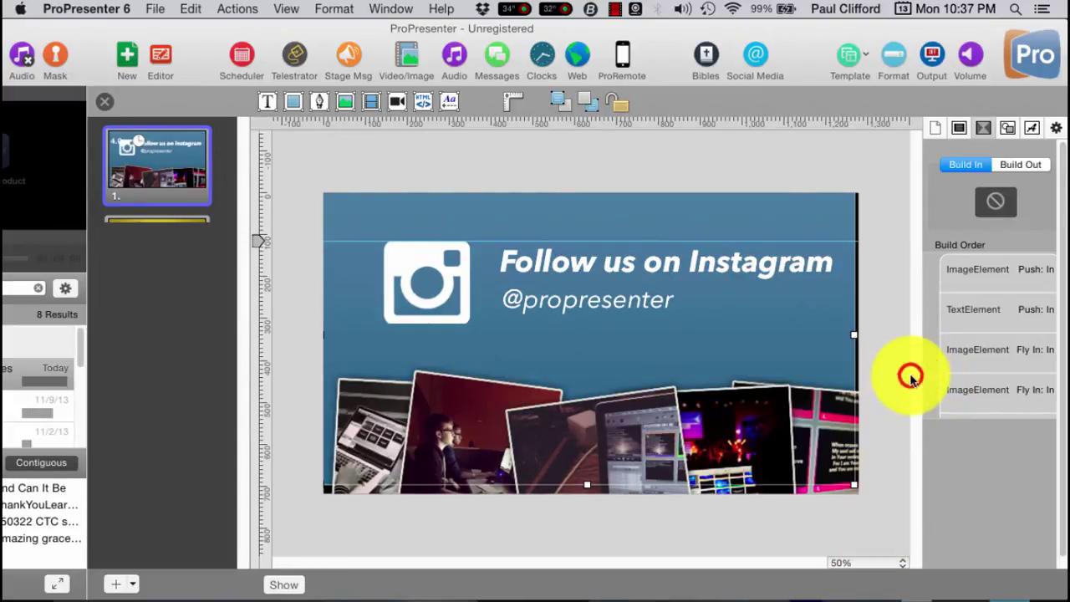
left_click_drag(955, 26, 811, 24)
Widen the window and check the laptop and concert photos' build delays.
left_click(918, 242)
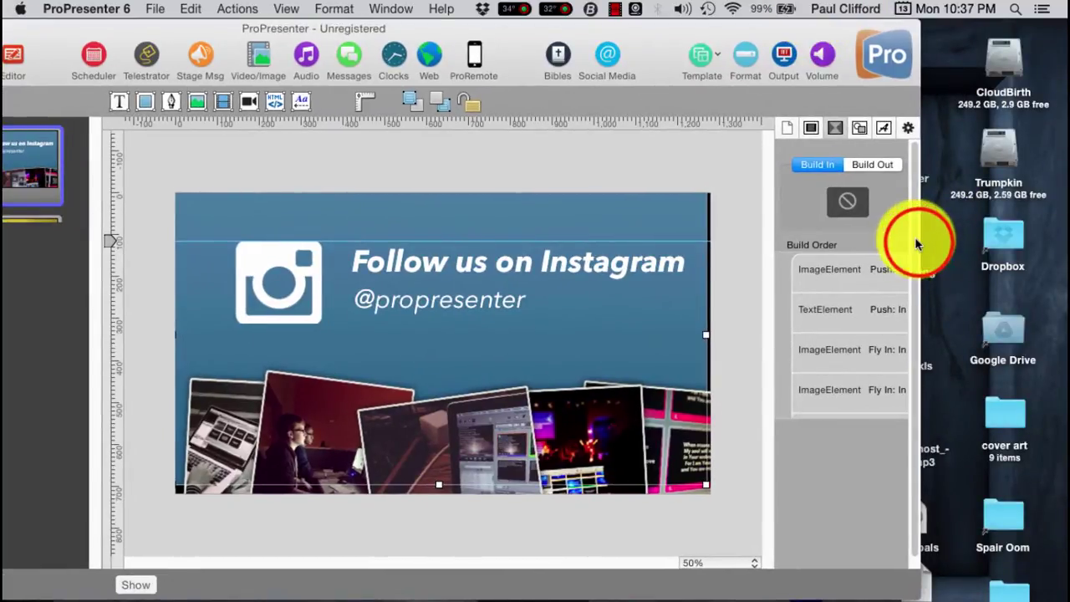
left_click_drag(917, 243, 1051, 232)
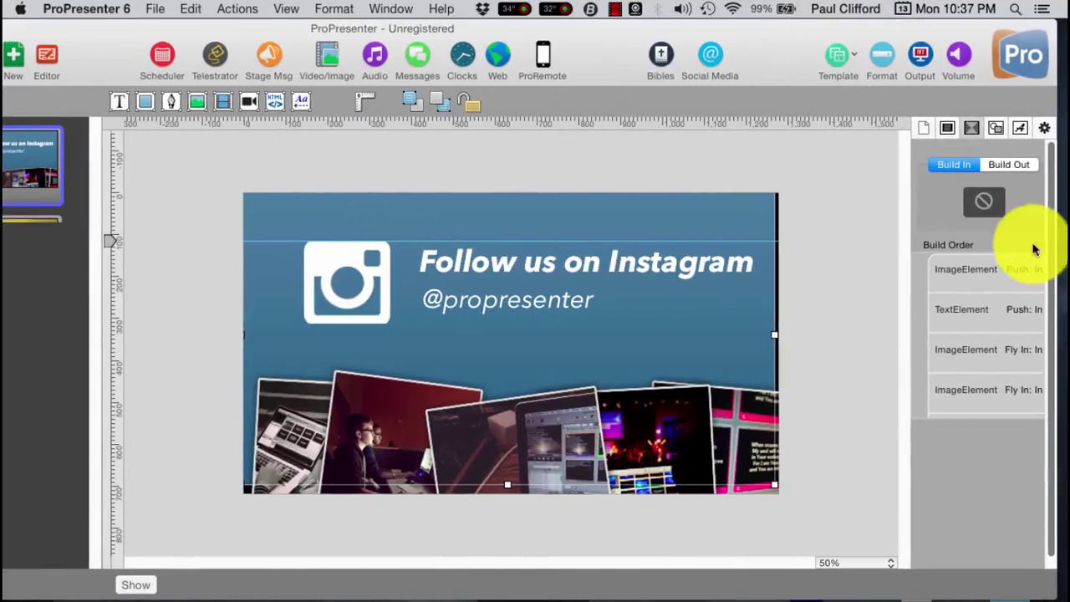
left_click(905, 309)
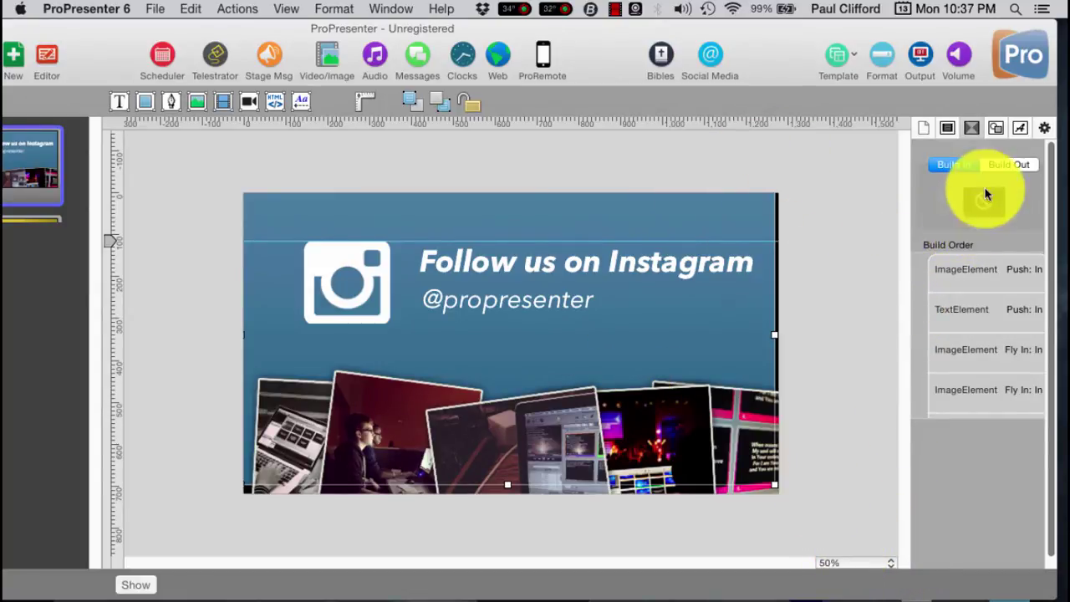
left_click(998, 166)
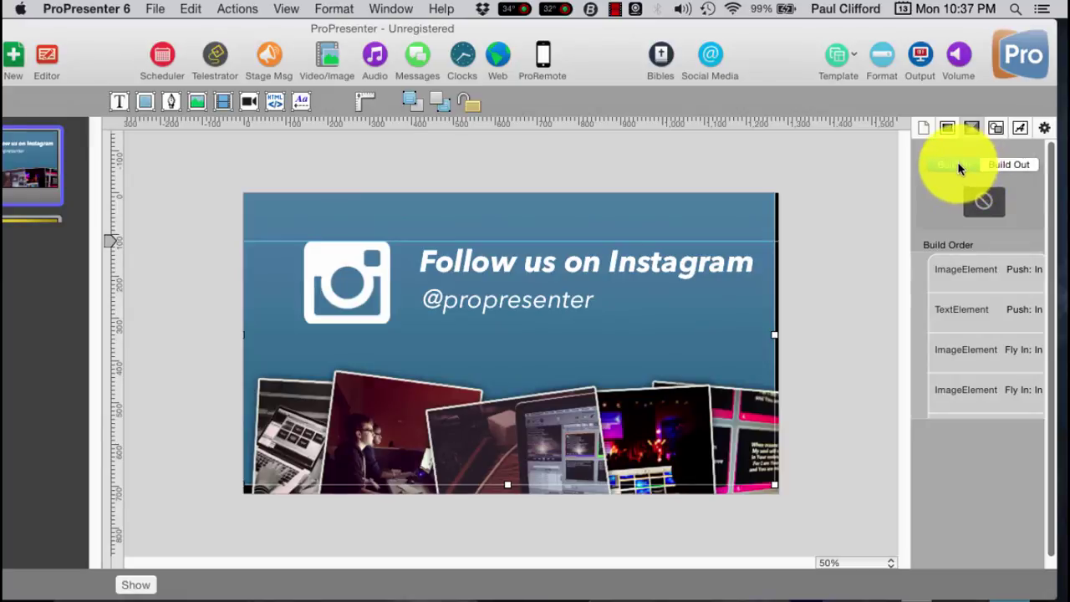
left_click(956, 166)
left_click(308, 437)
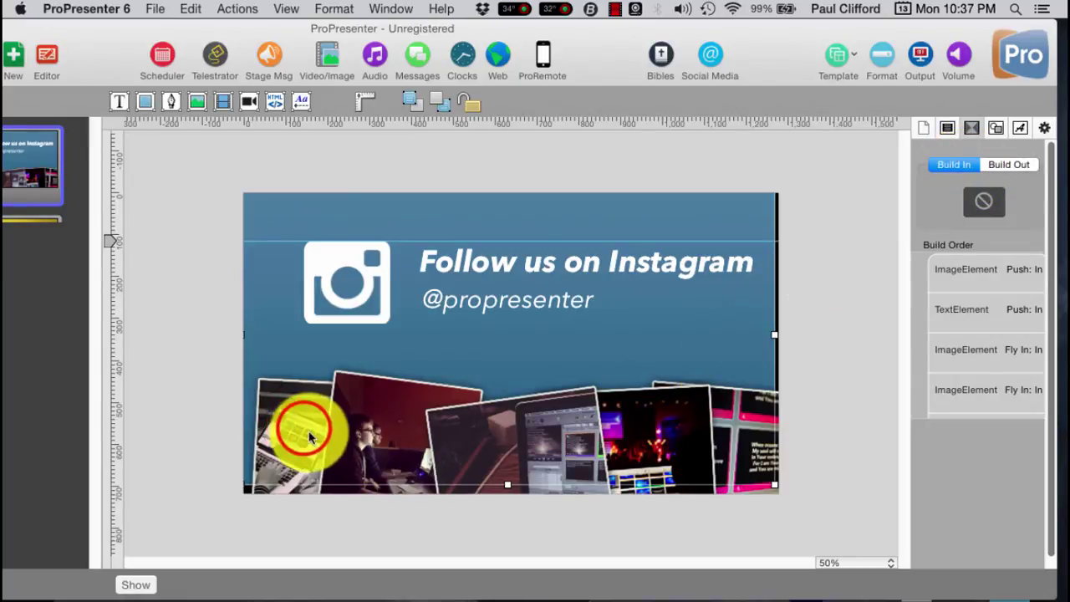
left_click(418, 408)
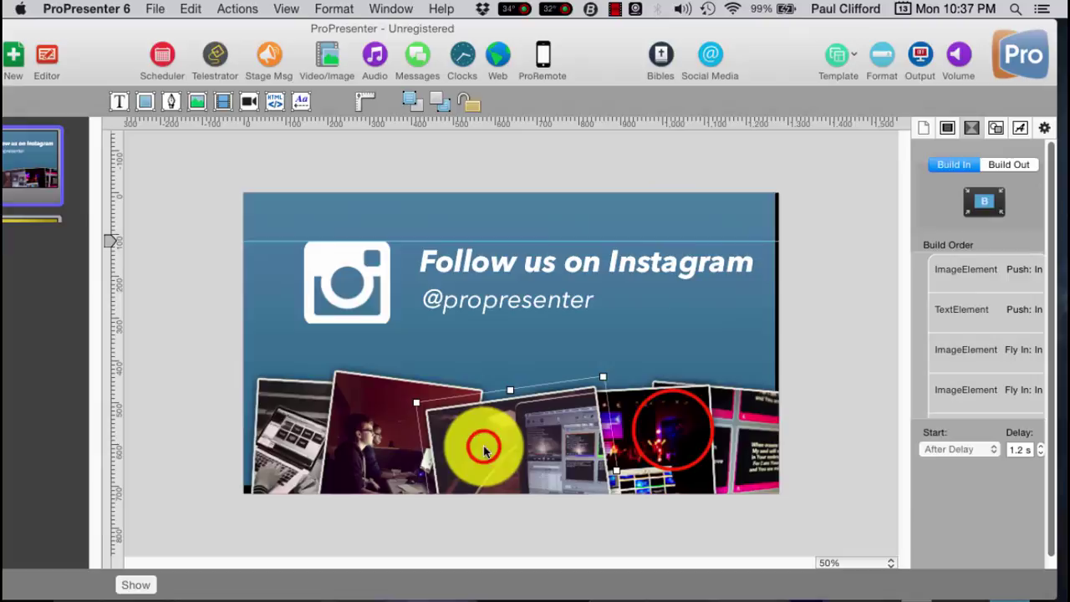
left_click(673, 431)
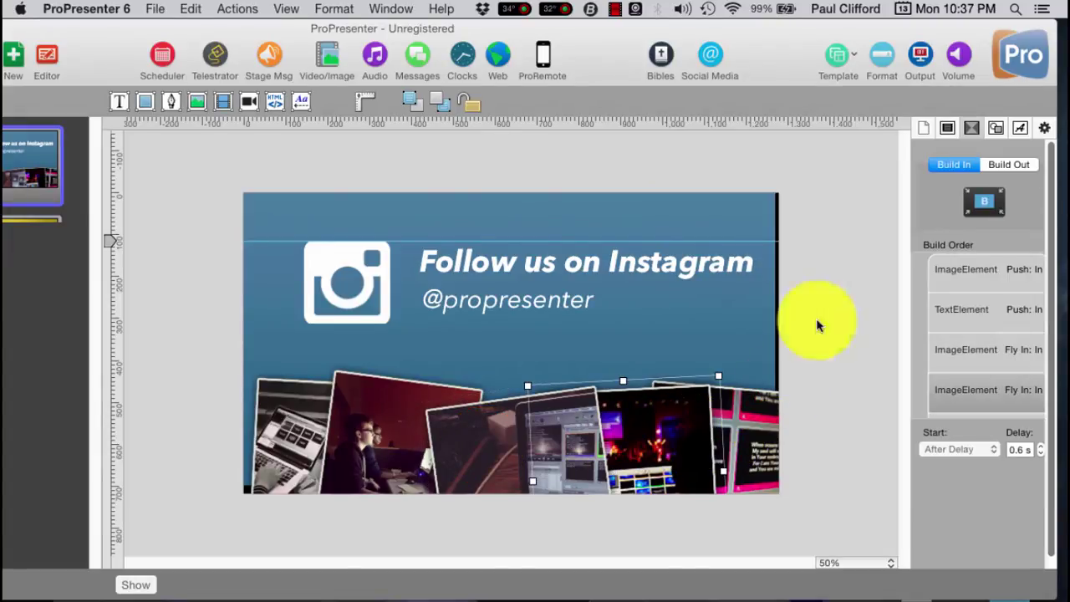
Select the Instagram icon's build entry and look at its build-out and extra options.
left_click(1014, 164)
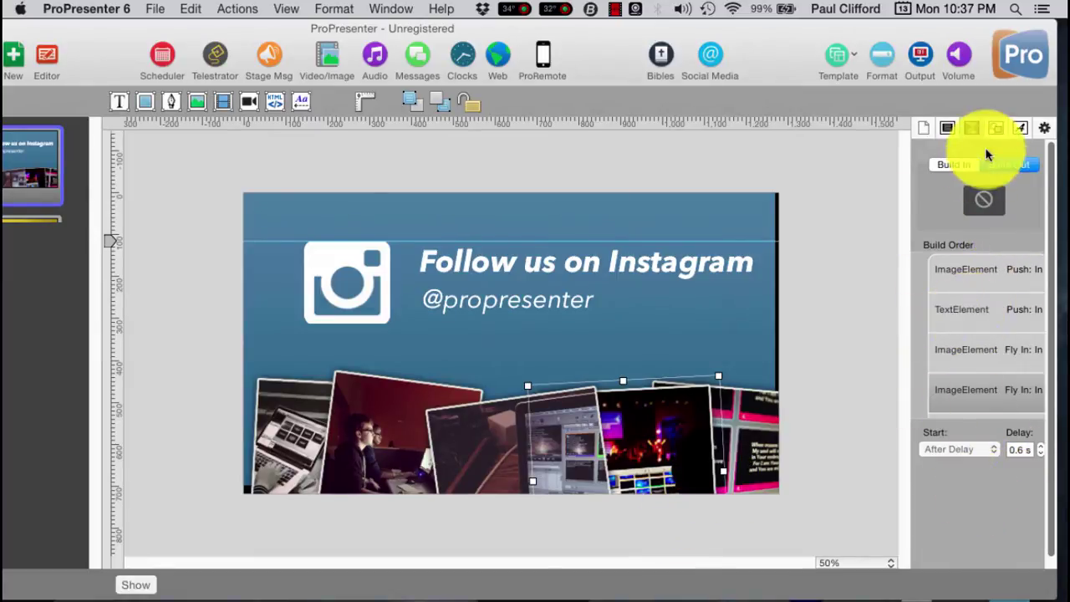
left_click(952, 168)
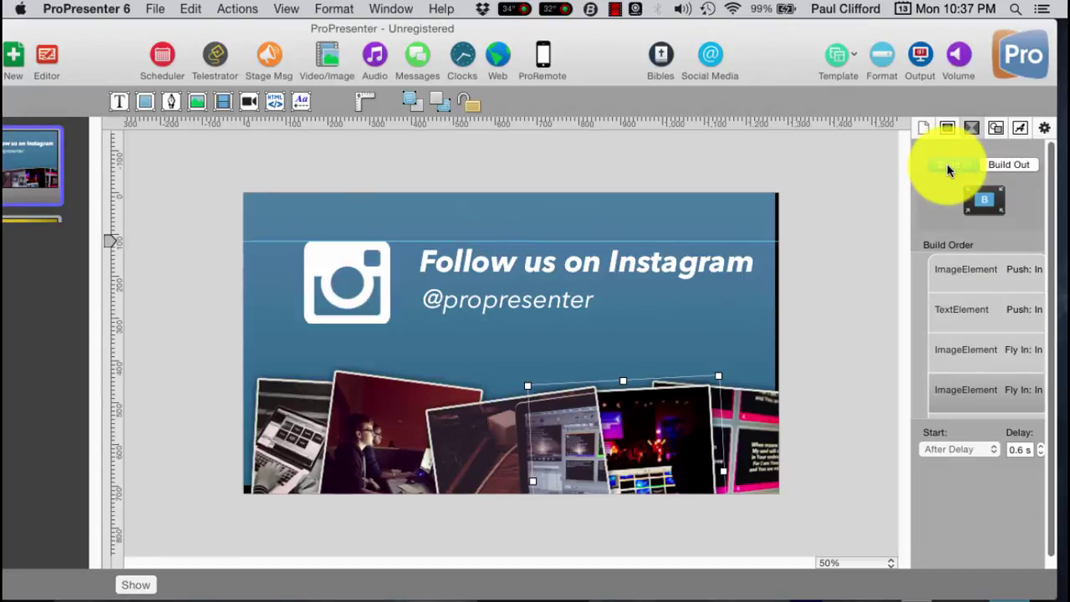
left_click(1010, 165)
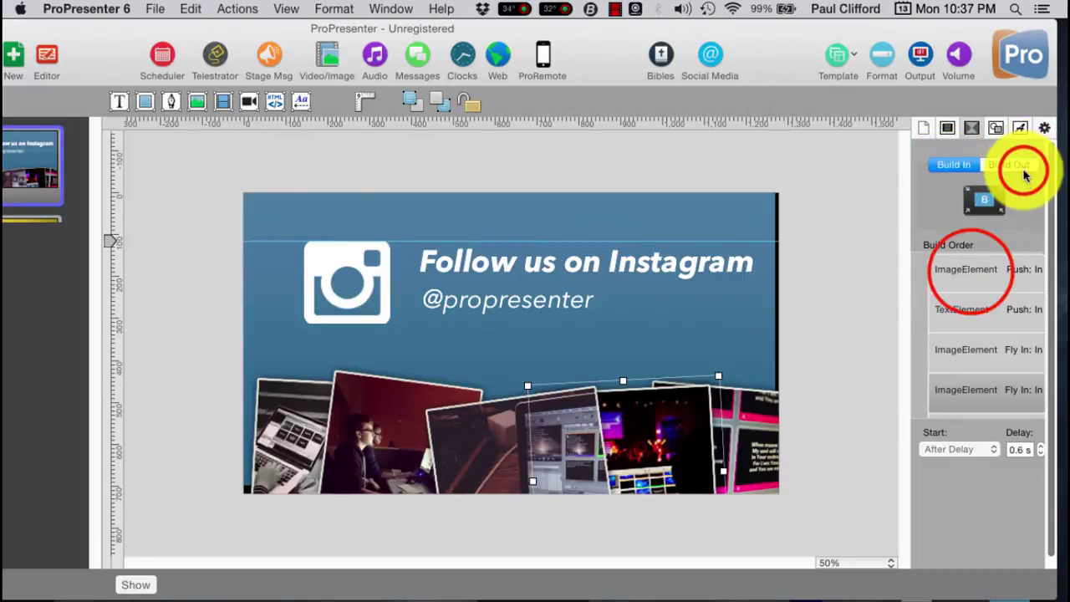
left_click(968, 272)
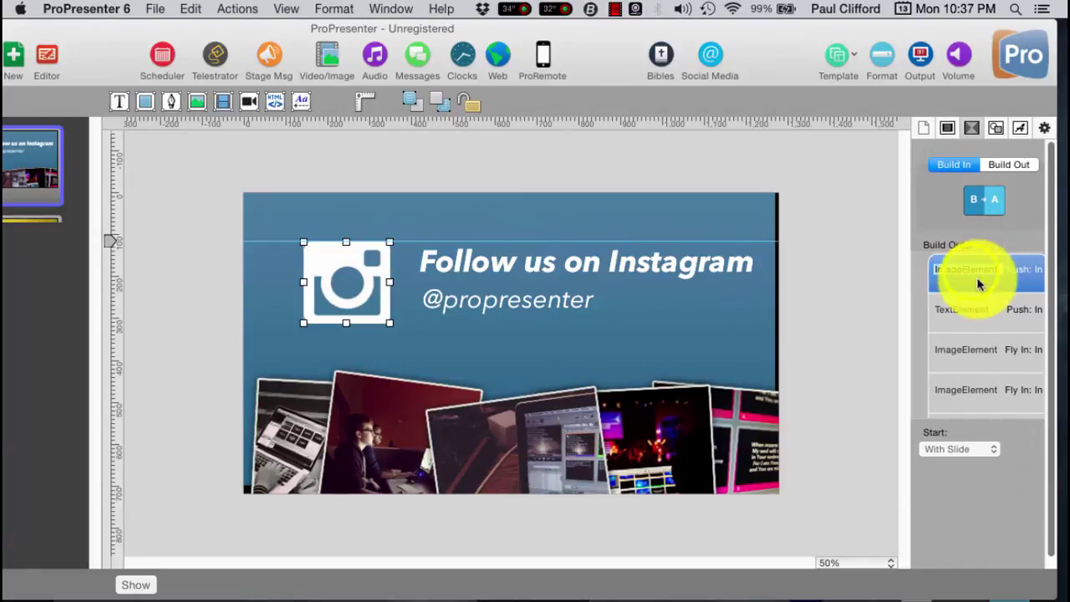
right_click(979, 284)
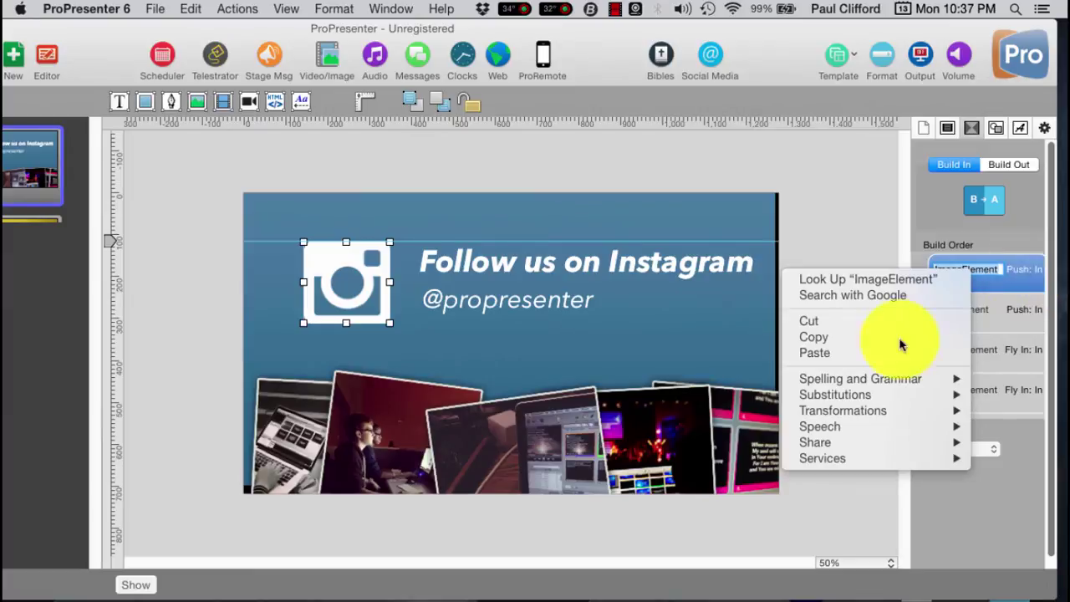
left_click(898, 409)
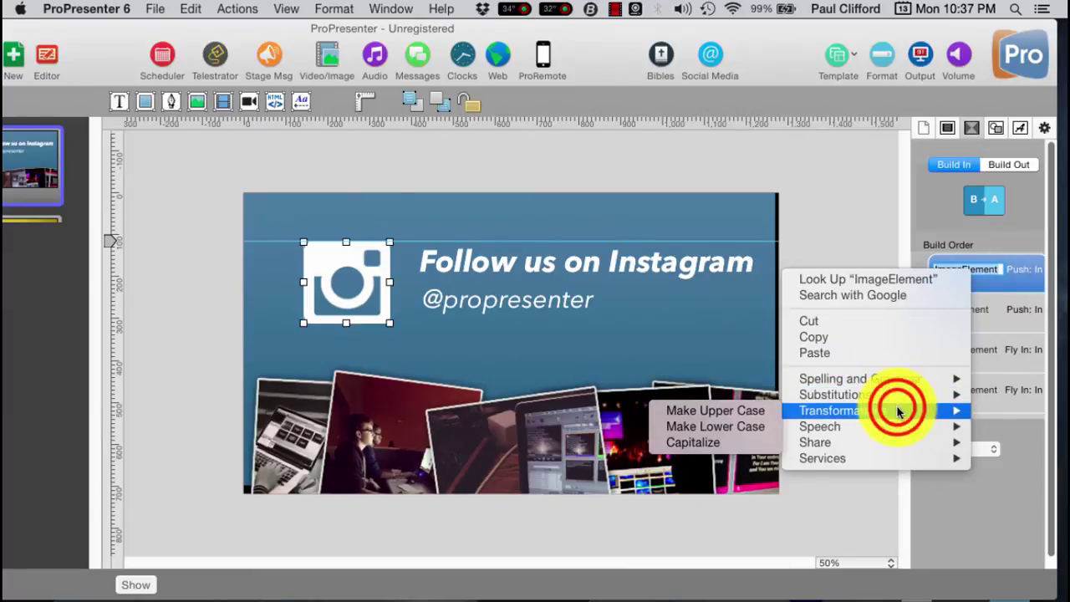
left_click(1009, 474)
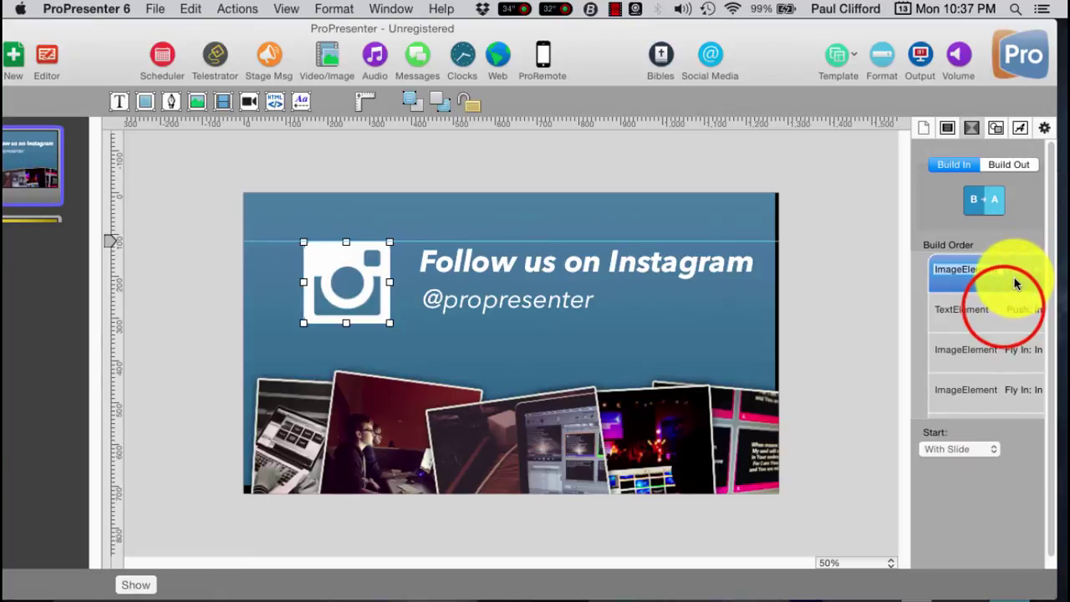
Try reordering the icon and title builds, then return to the icon's Build In transition.
left_click_drag(1016, 284, 1004, 309)
left_click(1004, 309)
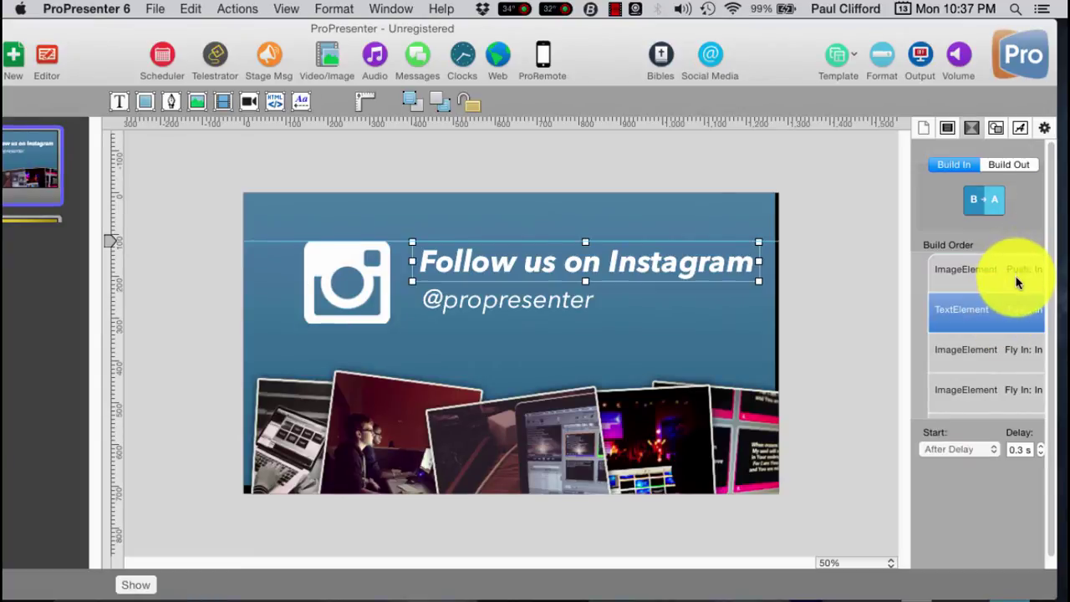
left_click_drag(1007, 294, 963, 289)
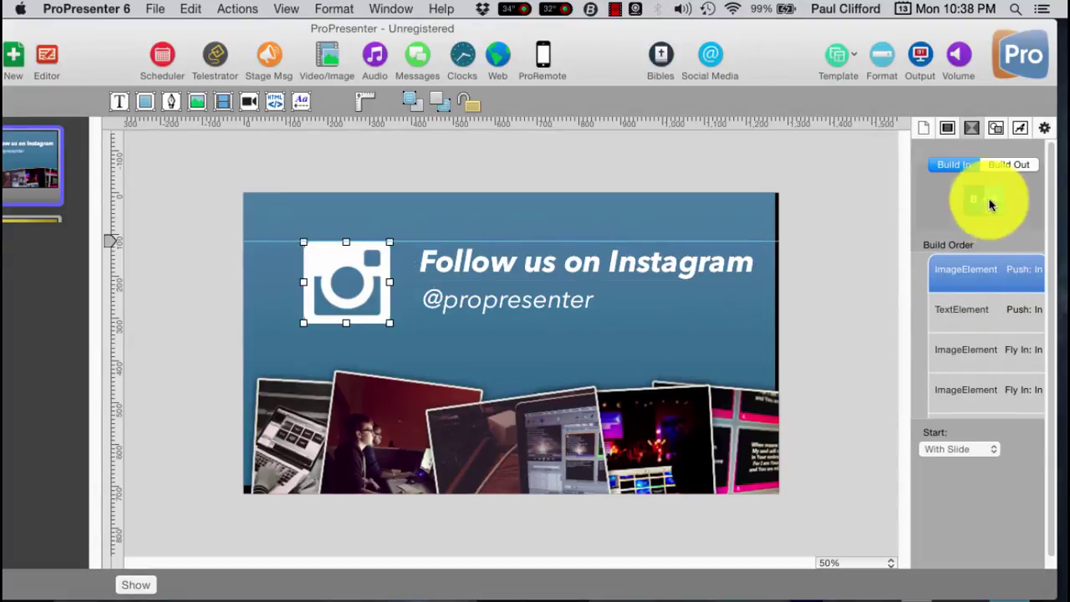
left_click(953, 164)
left_click(952, 163)
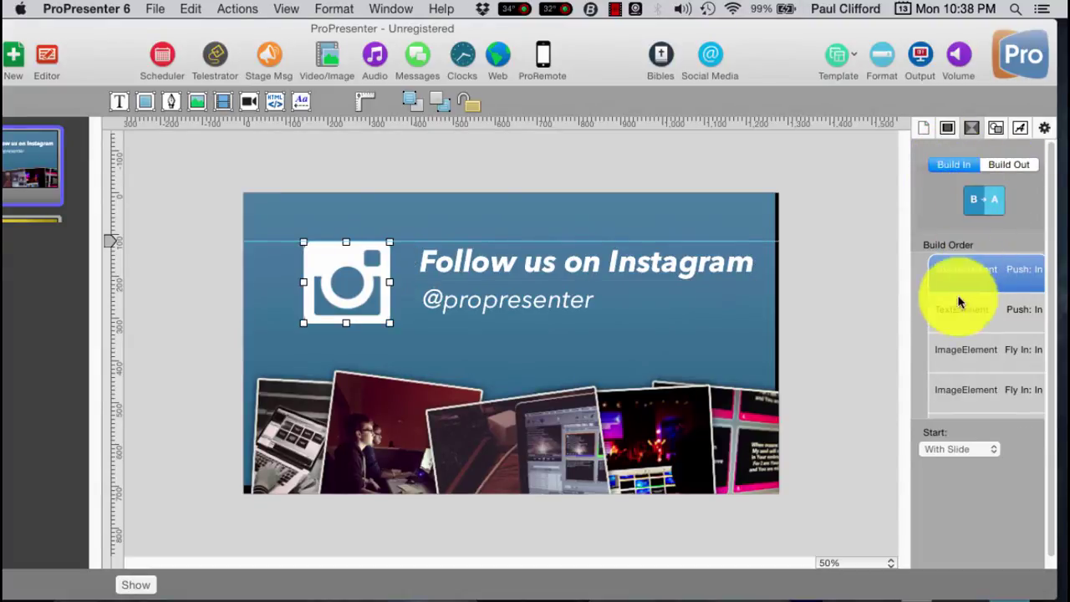
left_click(975, 196)
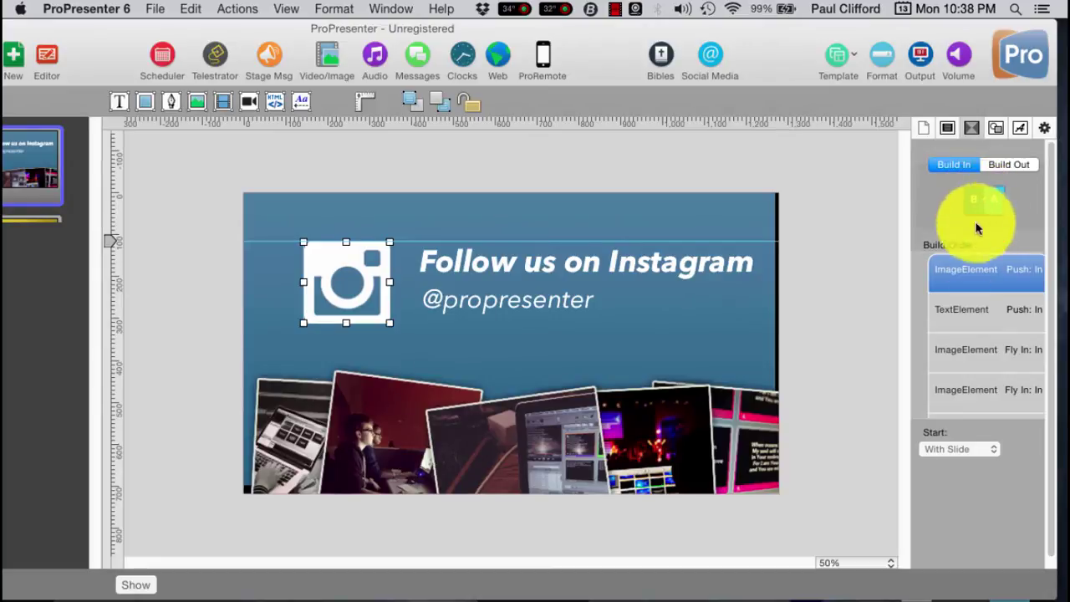
Give the Instagram icon an Iris build-in that starts After Delay at 0.2 s.
left_click(980, 204)
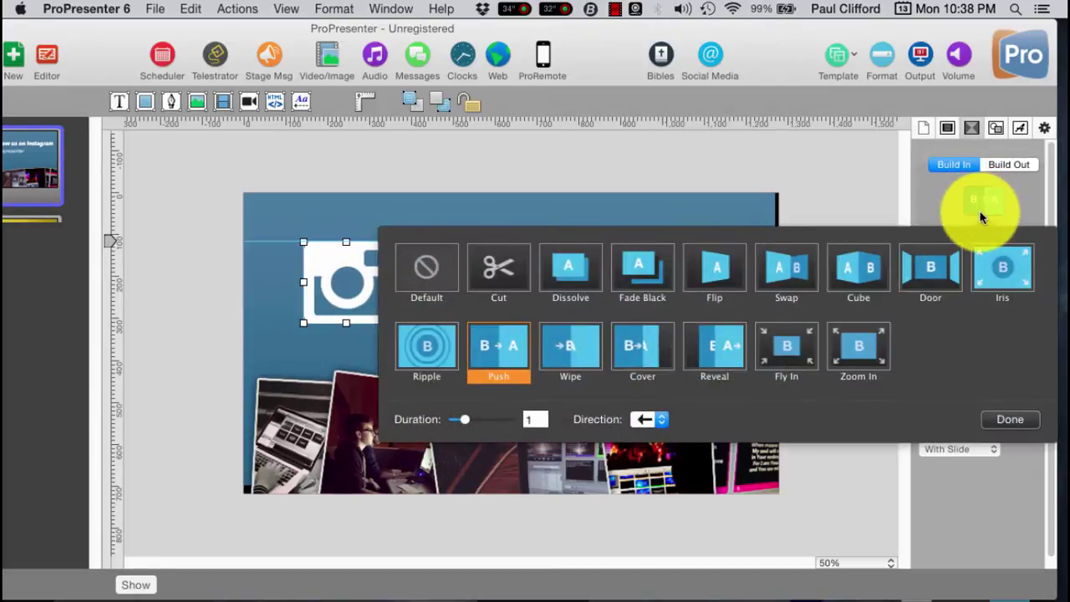
left_click(1004, 268)
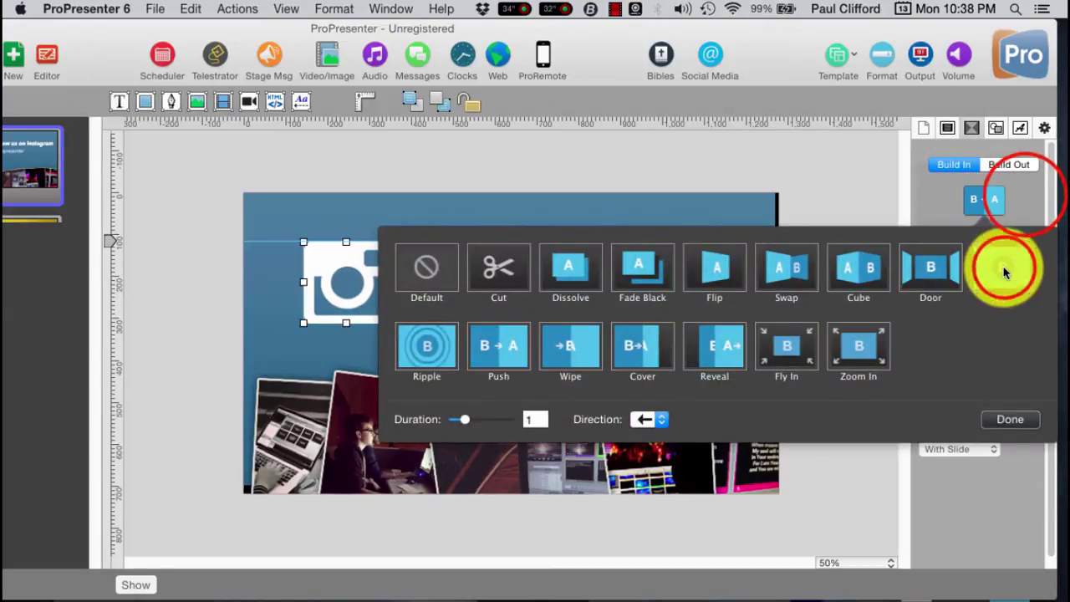
left_click(1027, 191)
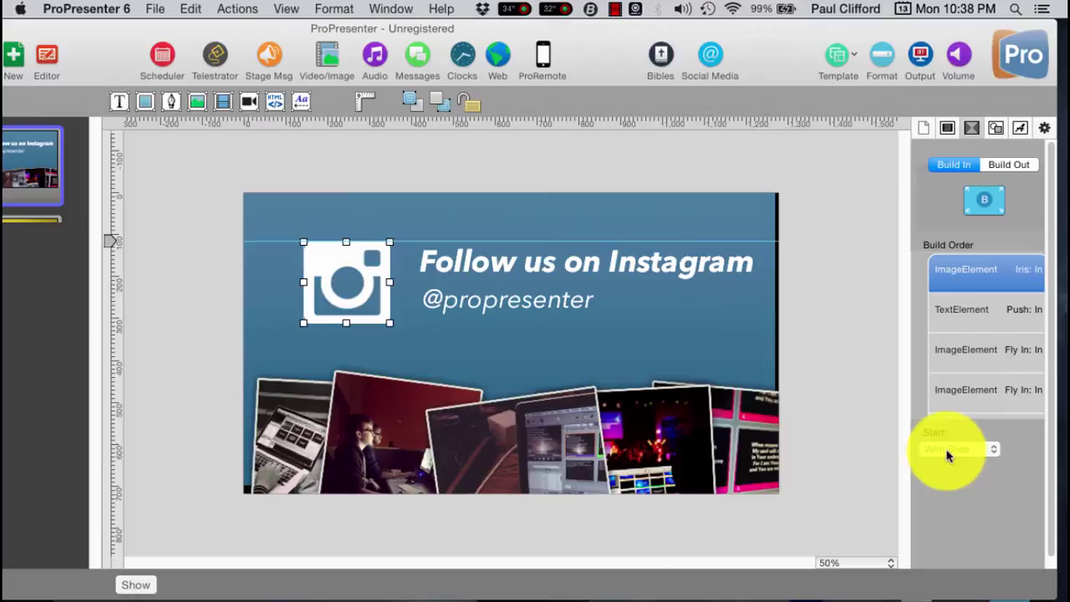
left_click(993, 449)
left_click(987, 463)
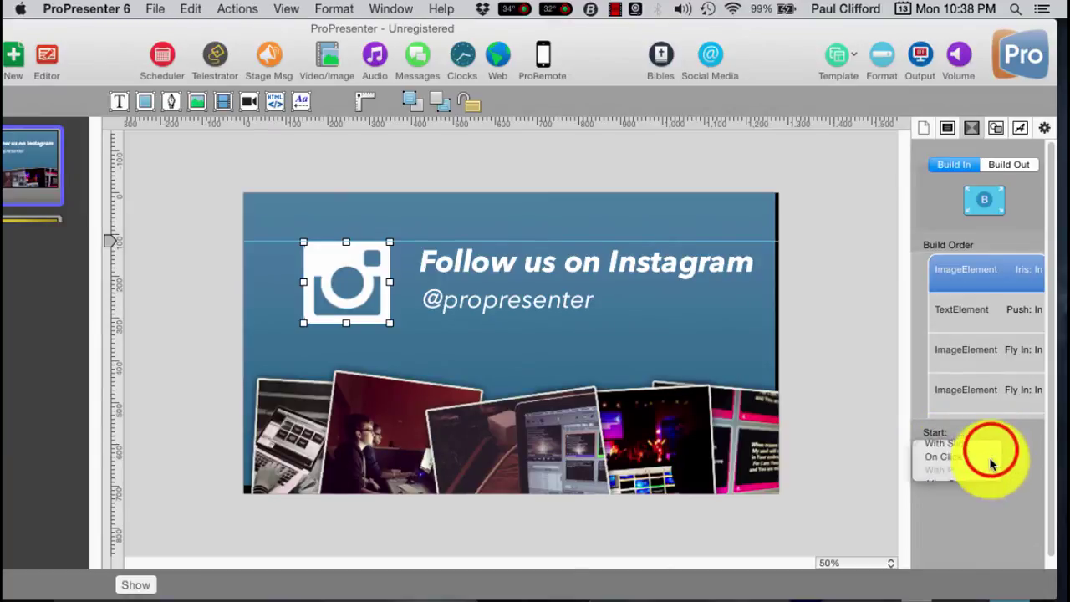
left_click(992, 452)
left_click(977, 476)
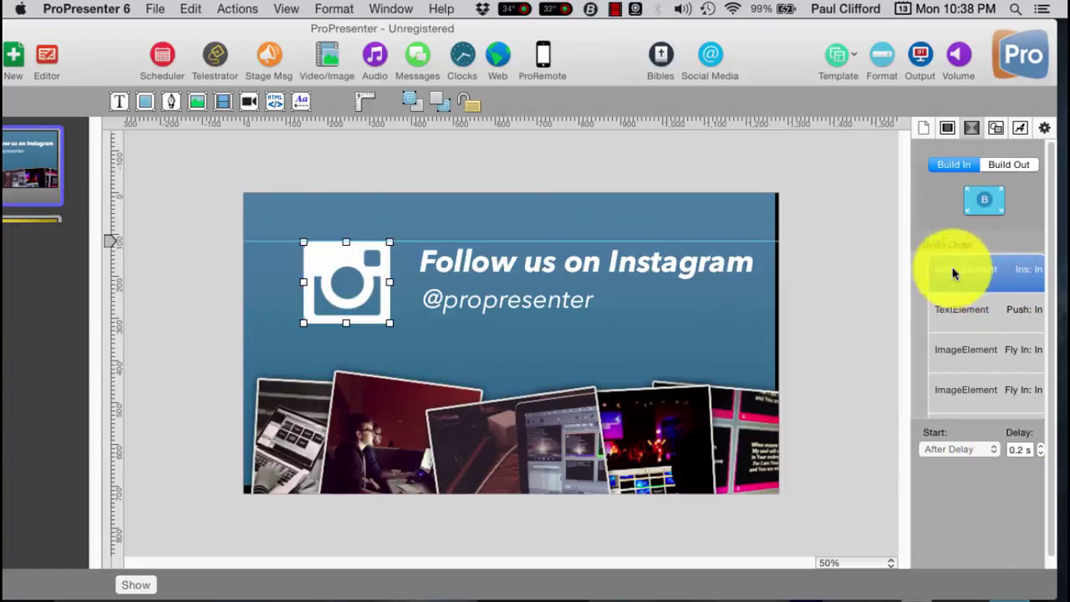
Preview the heading's build and try Cut, Dissolve, Swap, Cube and Door transitions.
left_click(982, 316)
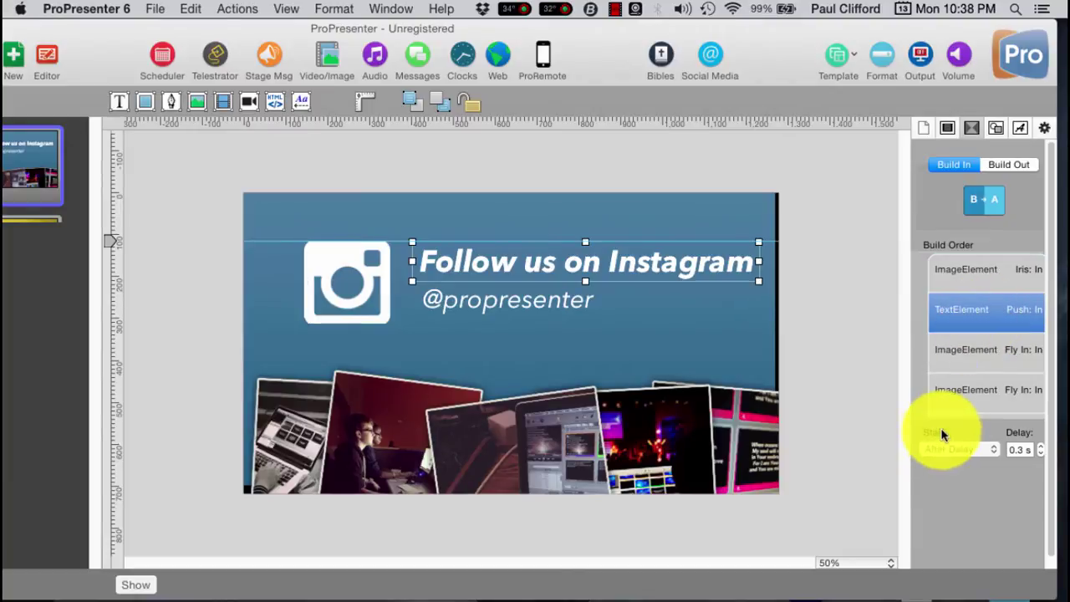
left_click(975, 196)
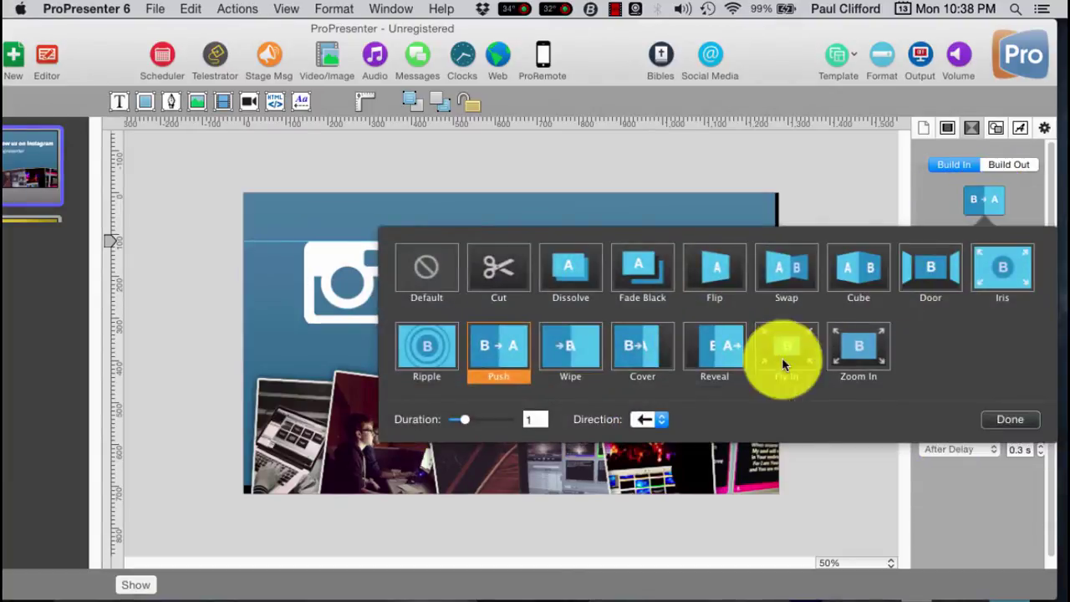
left_click(715, 355)
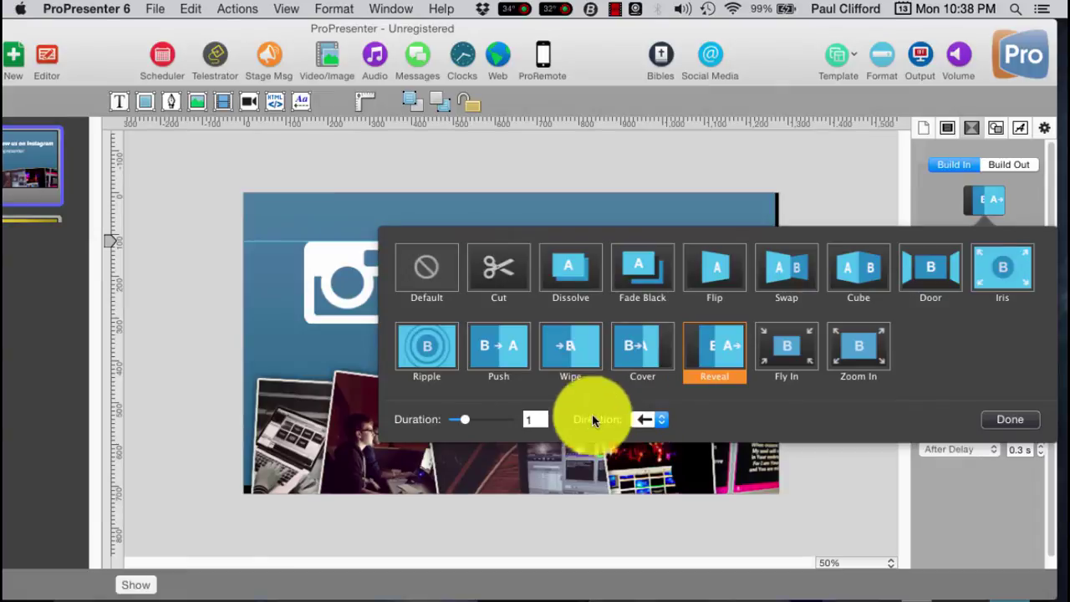
left_click(490, 258)
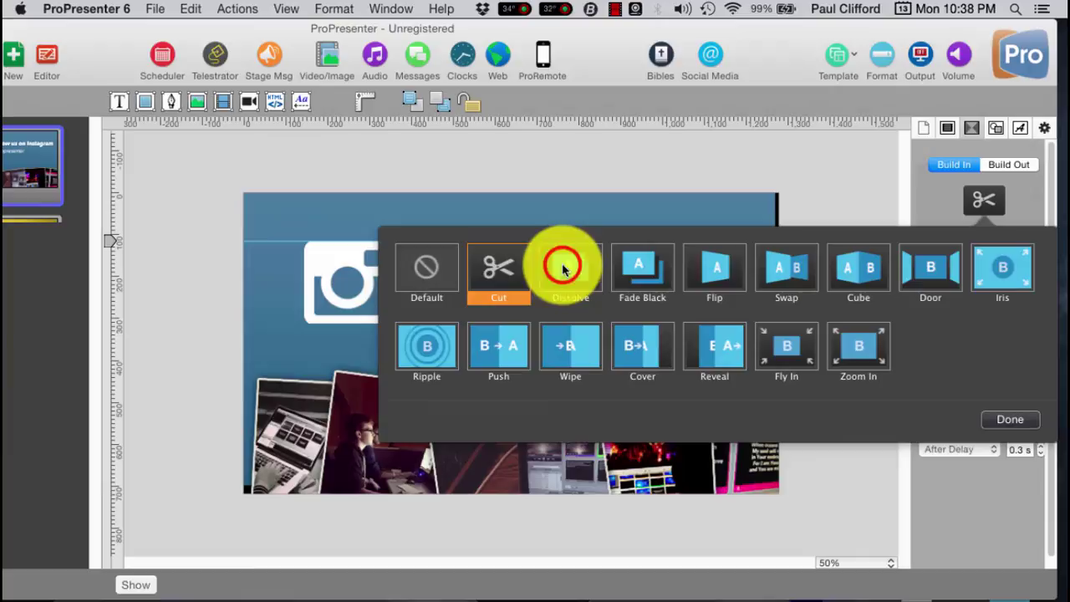
left_click(563, 268)
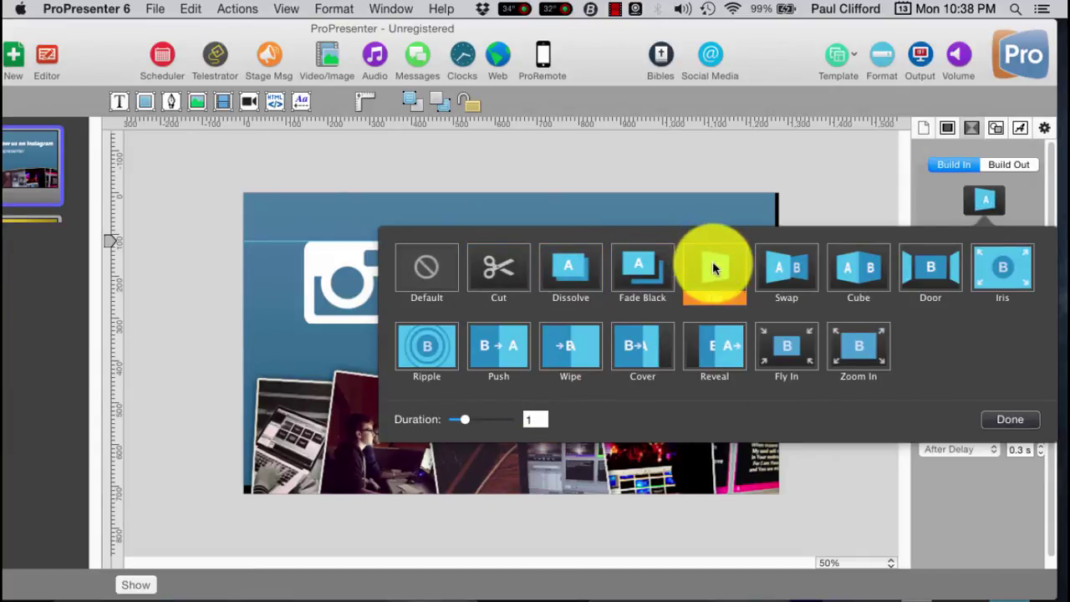
left_click(786, 269)
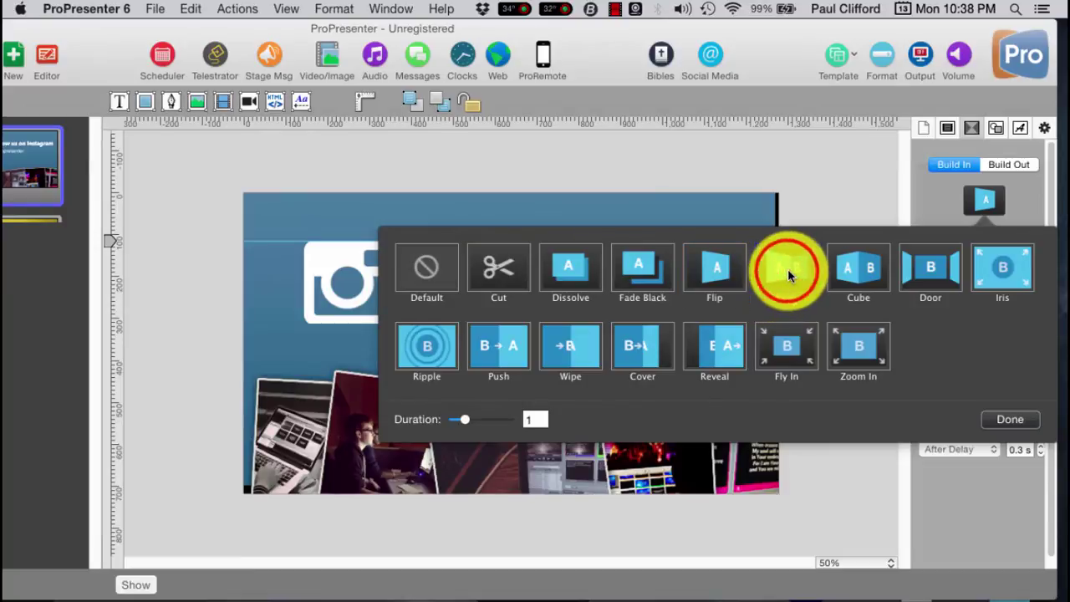
left_click(860, 269)
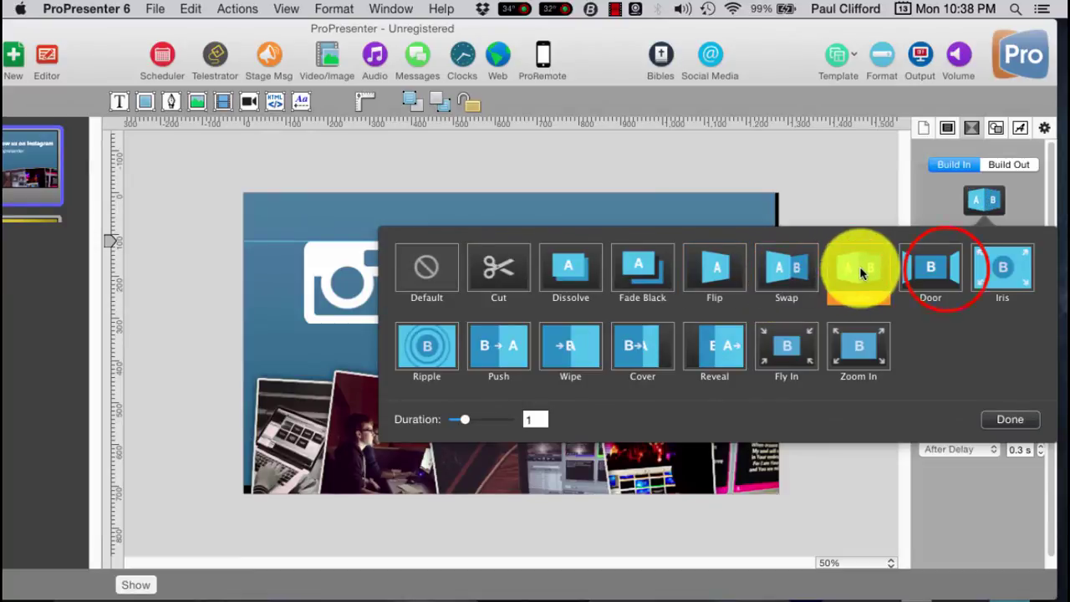
left_click(944, 267)
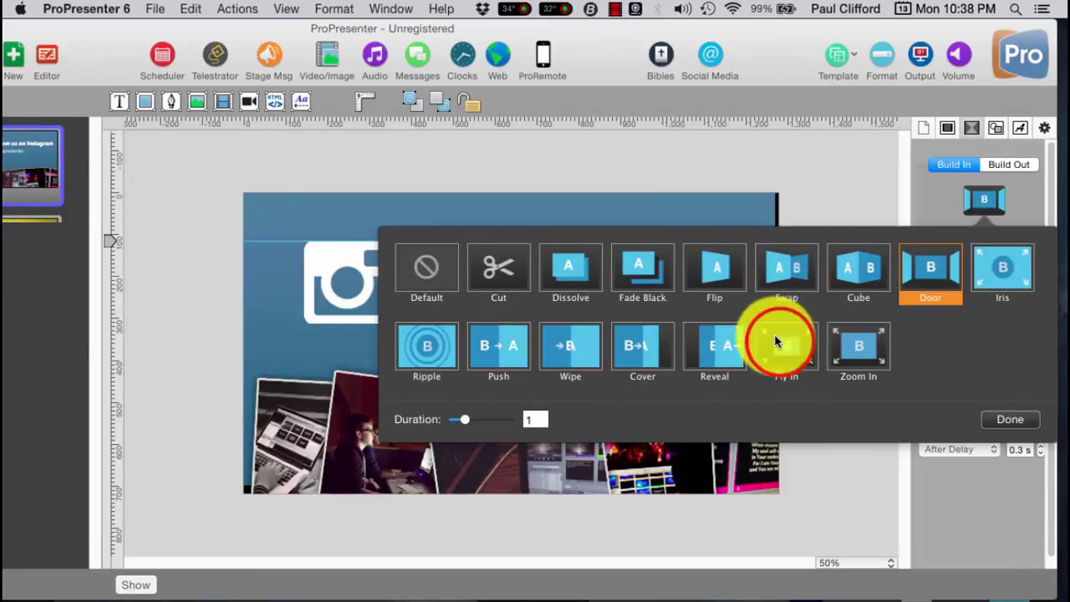
Set the Follow us on Instagram heading to Fly In with direction → (rightward).
left_click(781, 346)
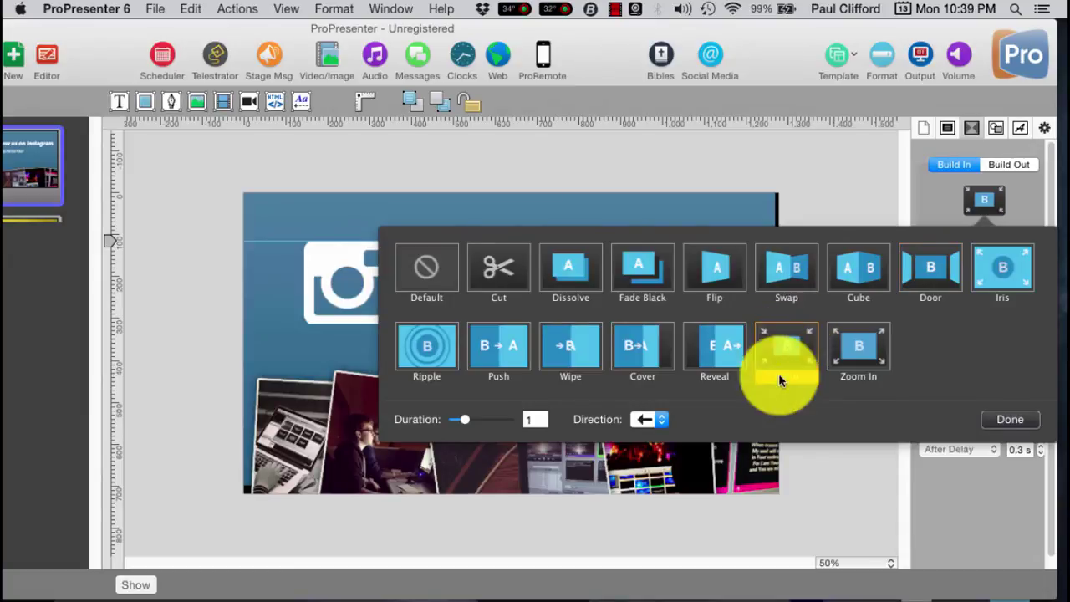
left_click(660, 419)
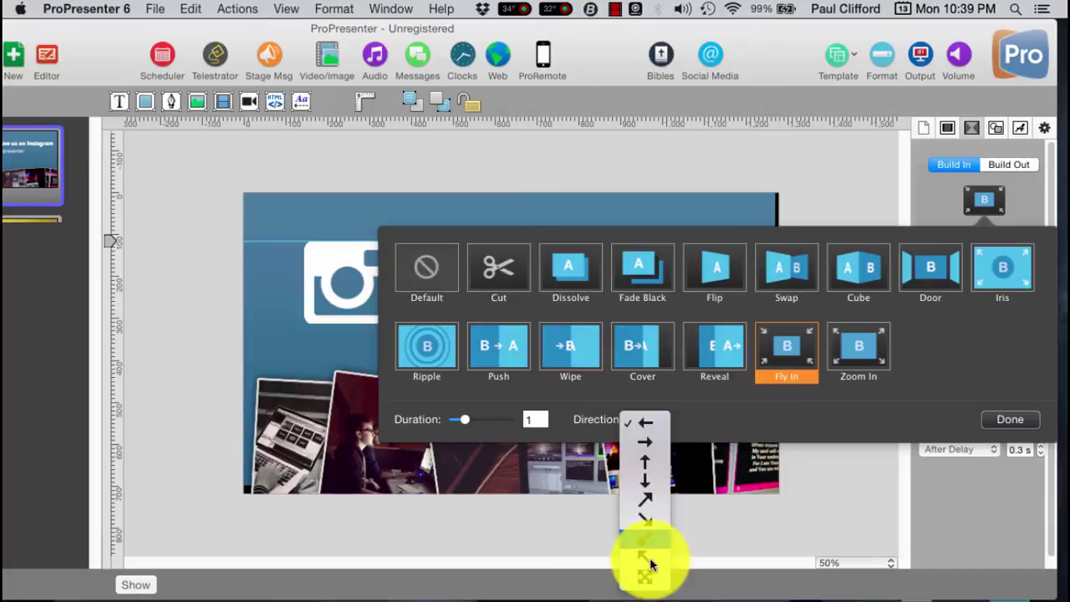
key("Return")
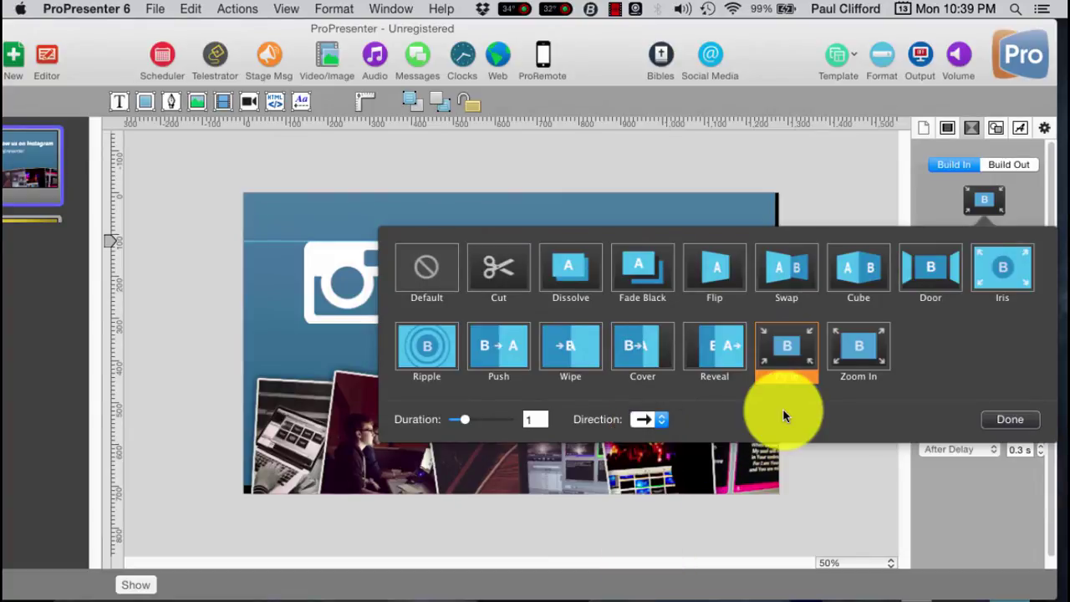
left_click(997, 420)
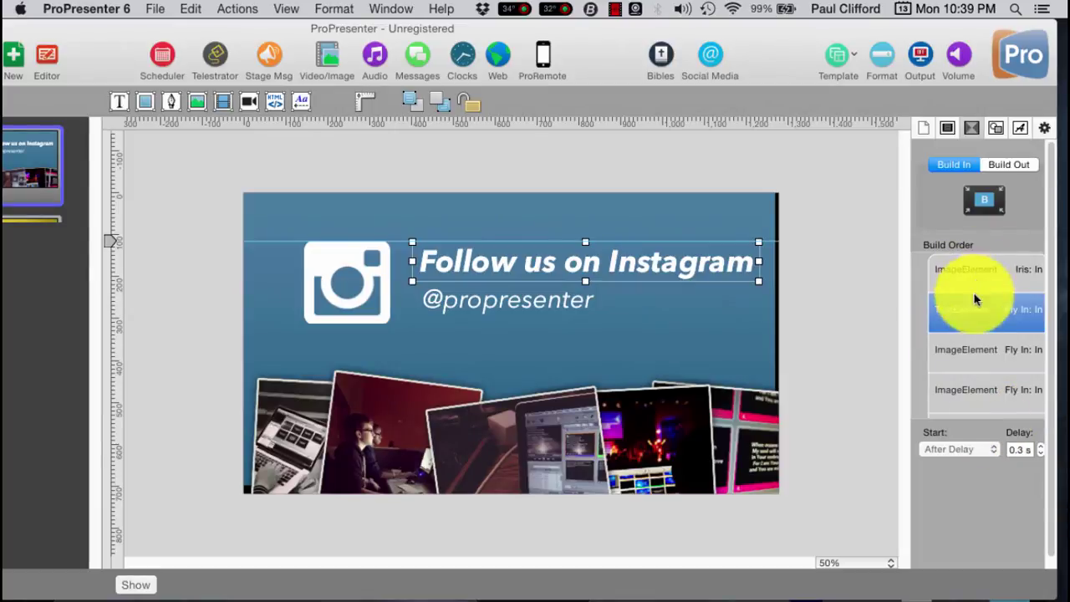
left_click(988, 449)
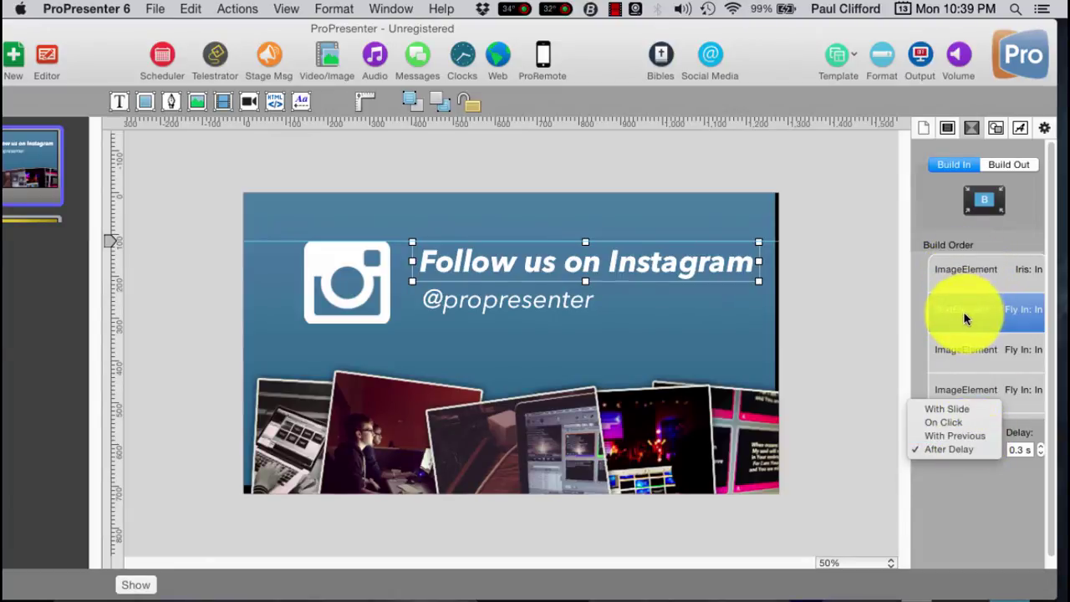
left_click(947, 450)
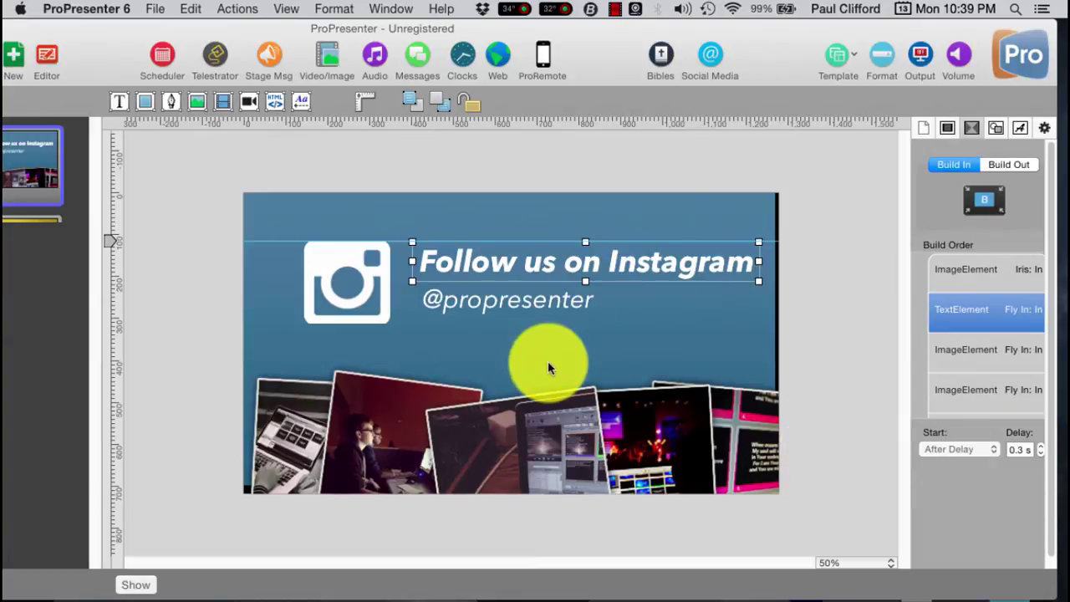
Look over the build-out settings of the Instagram icon and the heading text.
left_click(1008, 164)
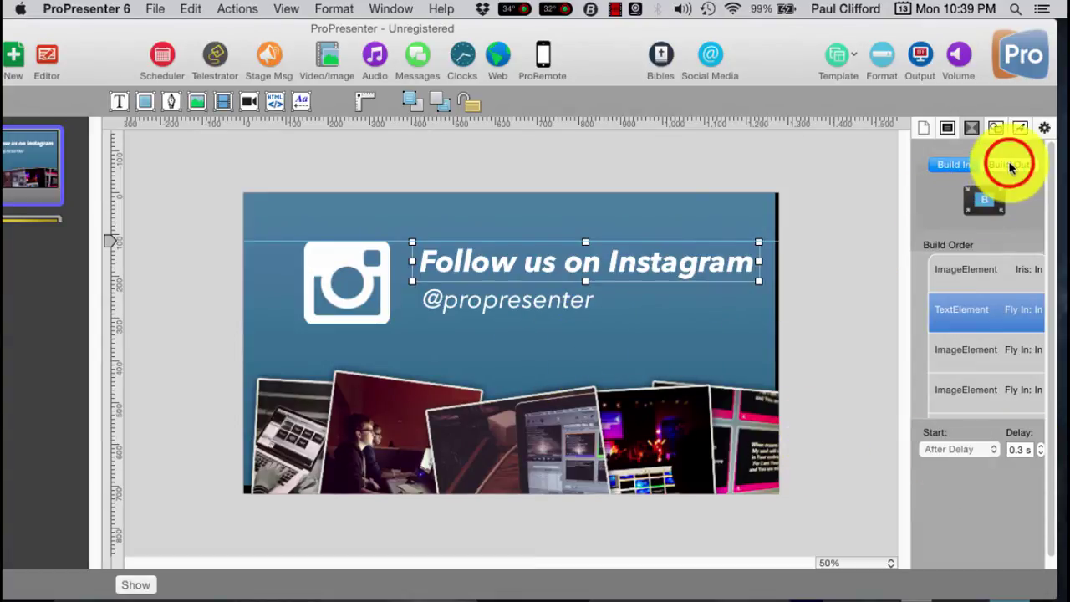
left_click(984, 276)
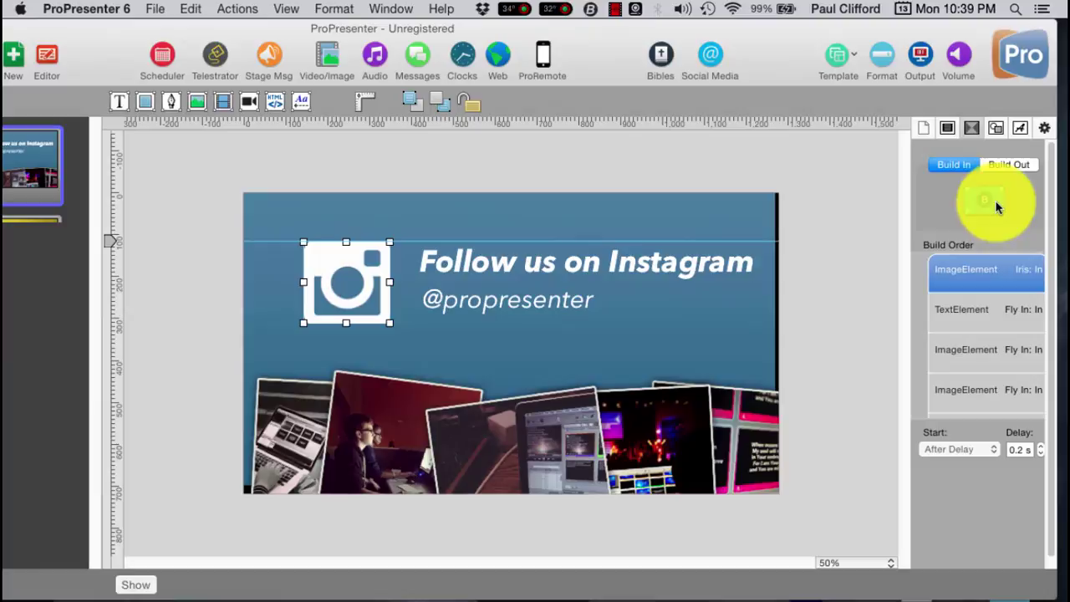
left_click(1009, 166)
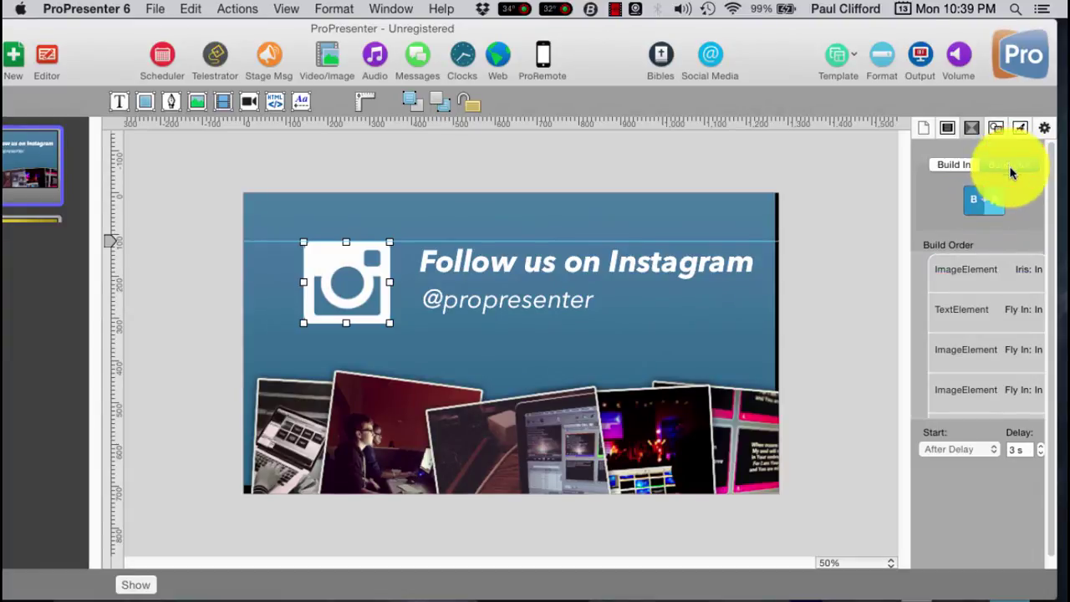
left_click(991, 274)
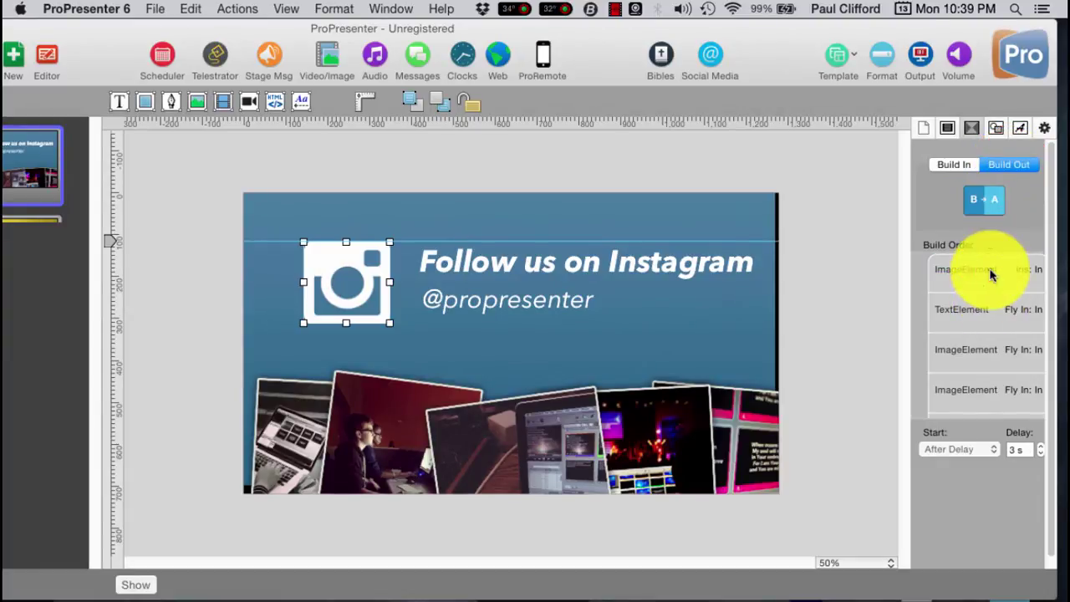
left_click(1030, 164)
left_click(988, 269)
left_click(965, 310)
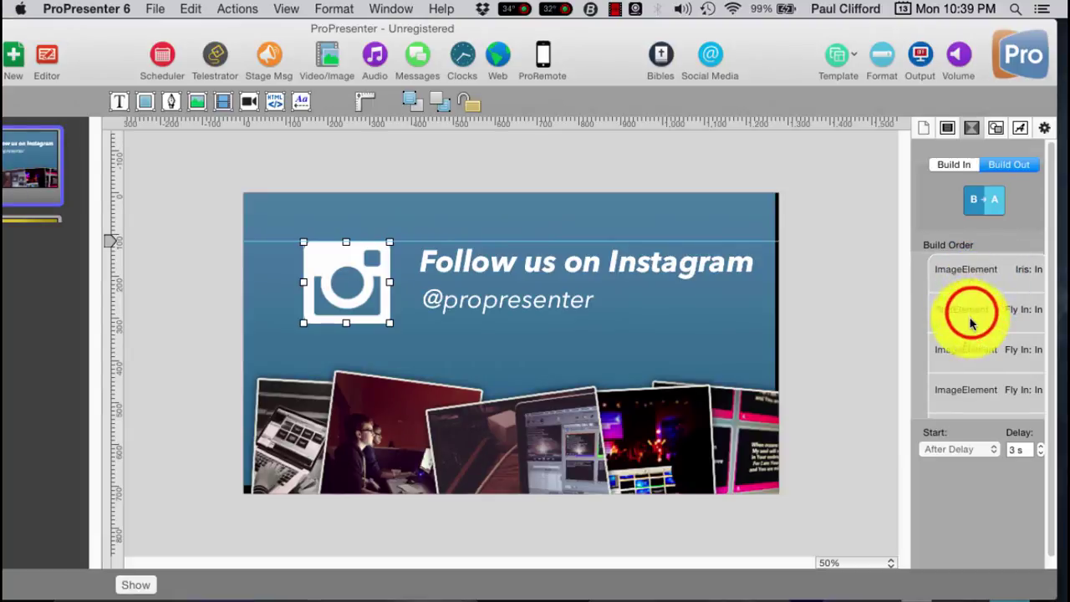
Give the middle tilted photo a Cube build-out transition instead of Swap.
left_click(590, 438)
left_click(1013, 165)
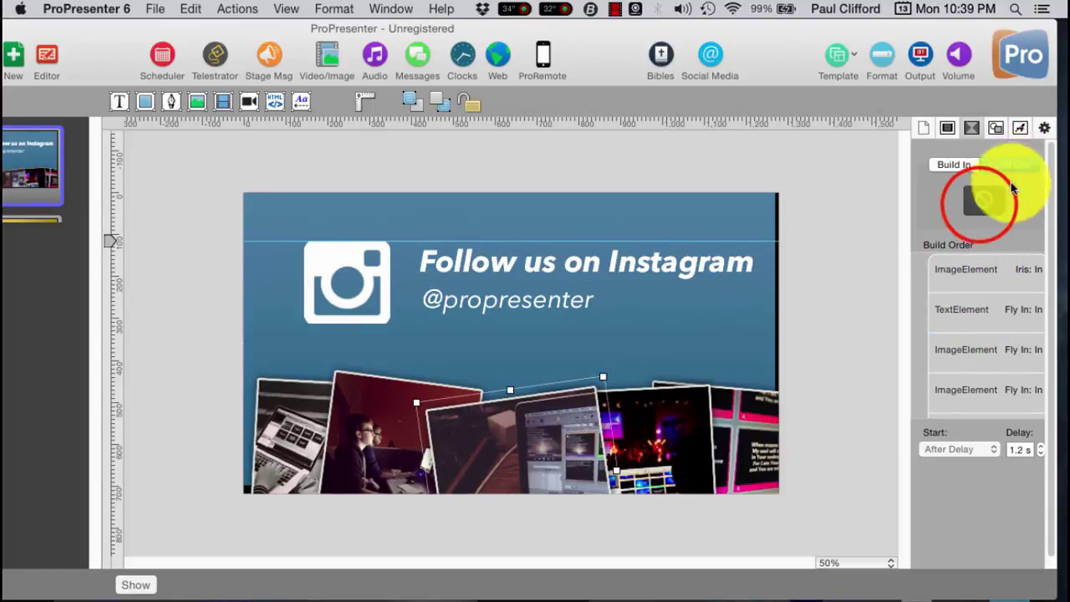
left_click(1008, 167)
left_click(981, 209)
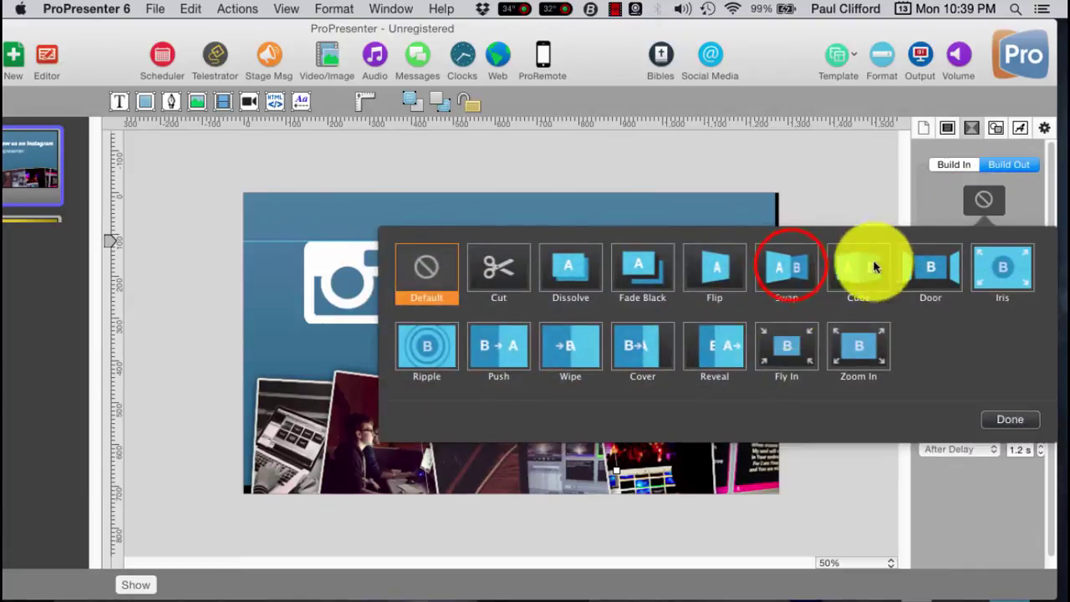
left_click(786, 267)
left_click(853, 271)
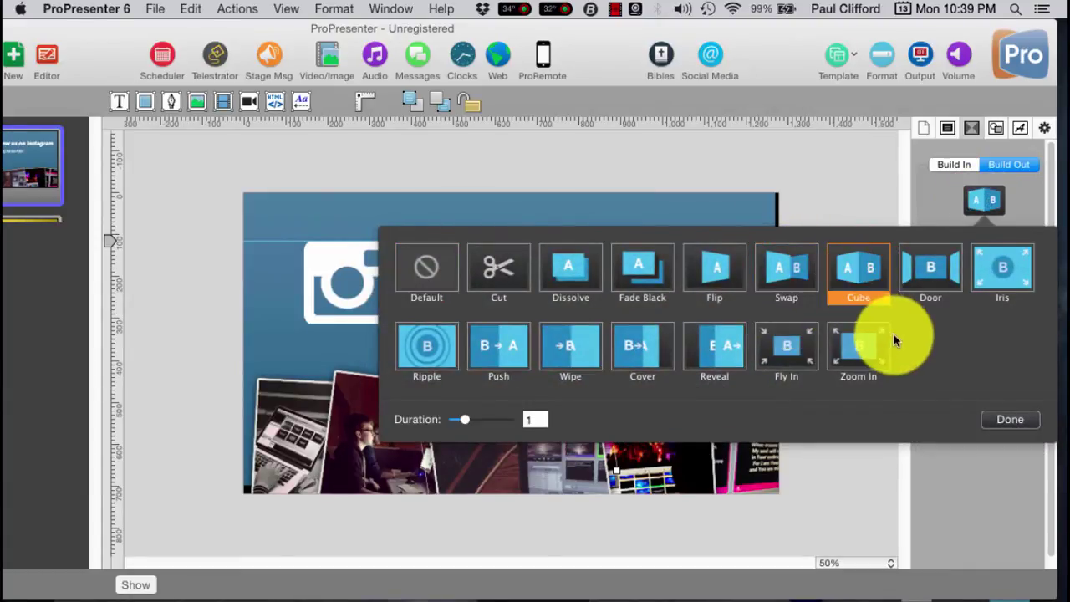
left_click(1000, 424)
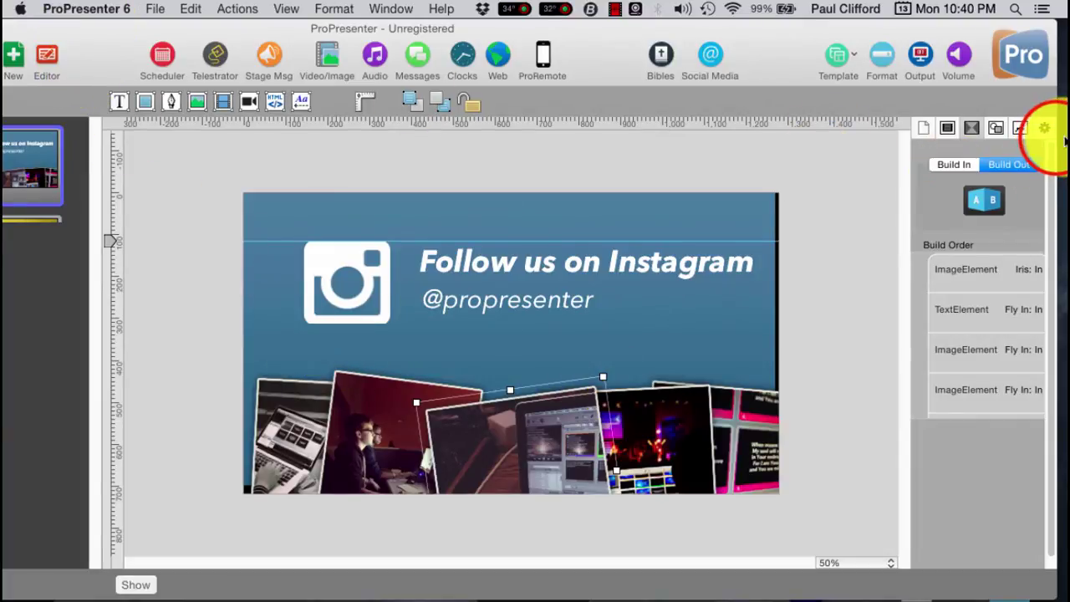
Narrow, reposition and re-widen the window so library and playlist panels sit beside the canvas.
left_click_drag(1057, 138, 815, 149)
double_click(693, 25)
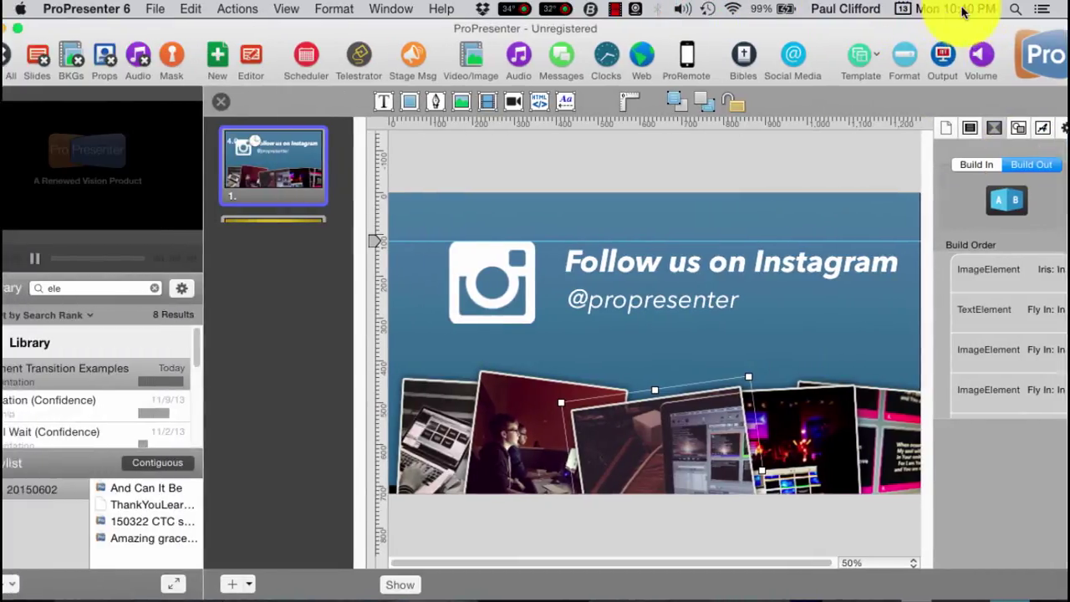
left_click_drag(969, 25, 866, 25)
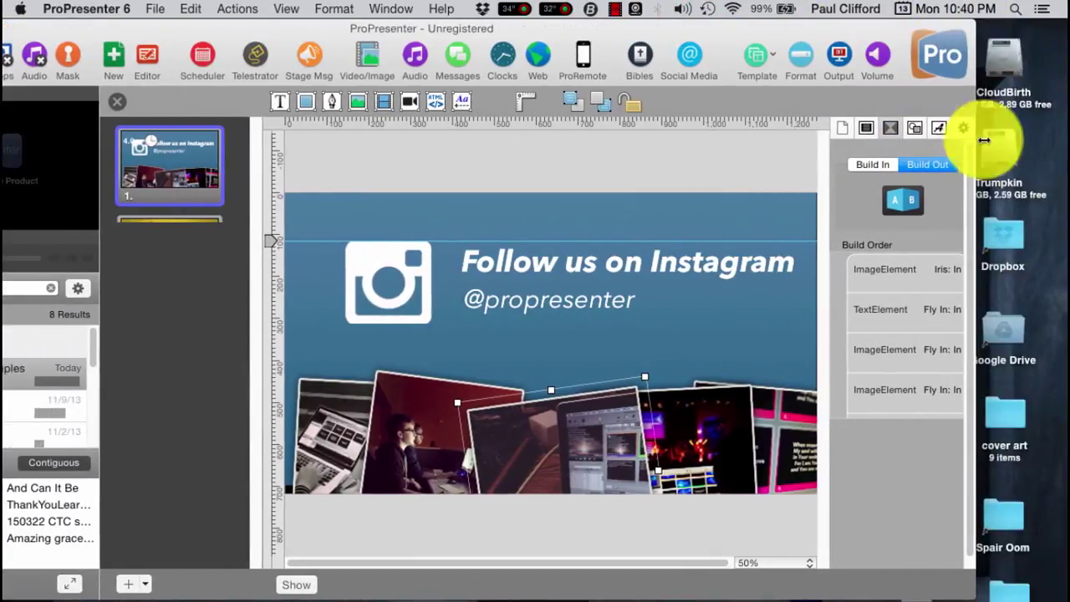
left_click_drag(980, 189, 891, 184)
double_click(716, 28)
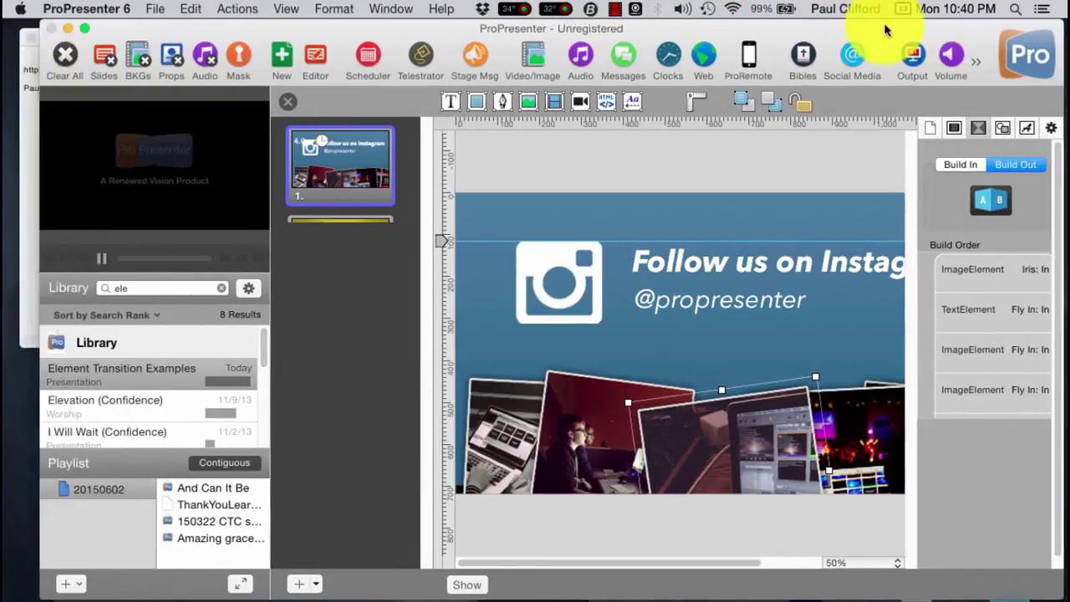
left_click_drag(884, 32, 849, 31)
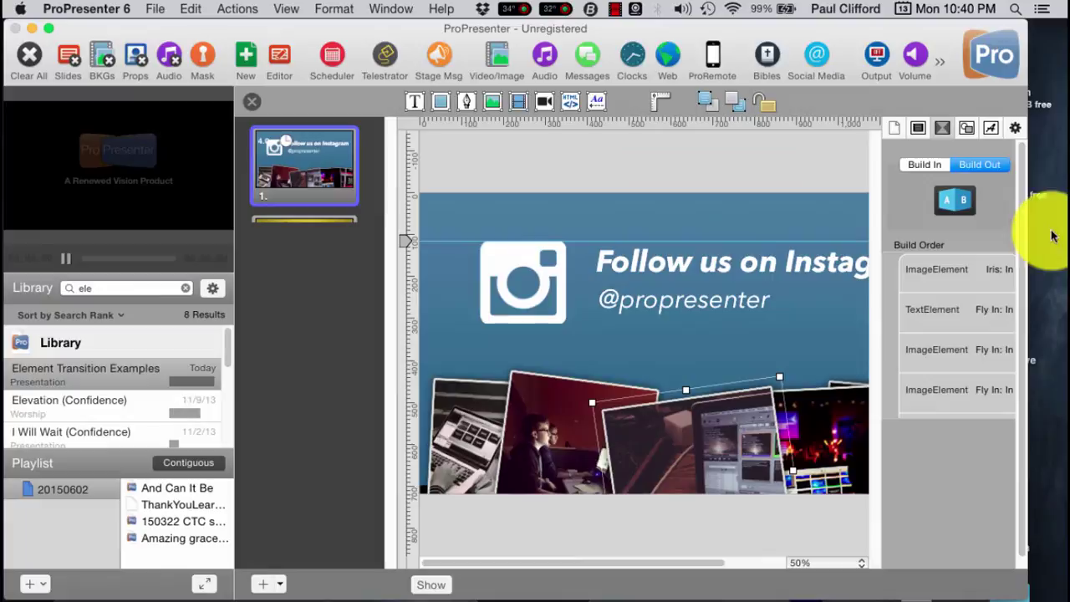
left_click_drag(1033, 265, 1067, 254)
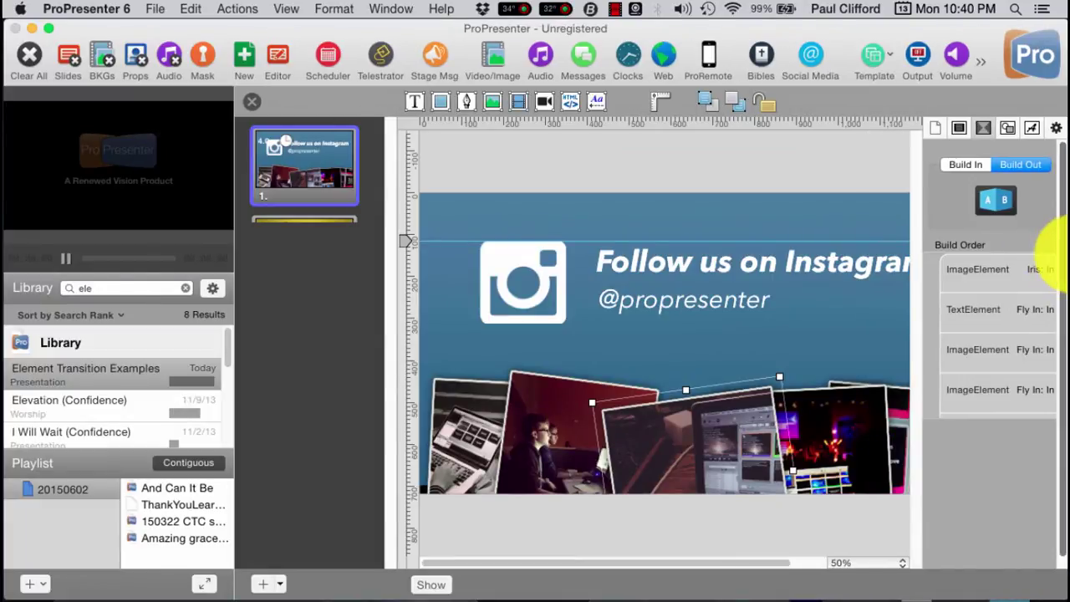
left_click_drag(156, 515, 267, 429)
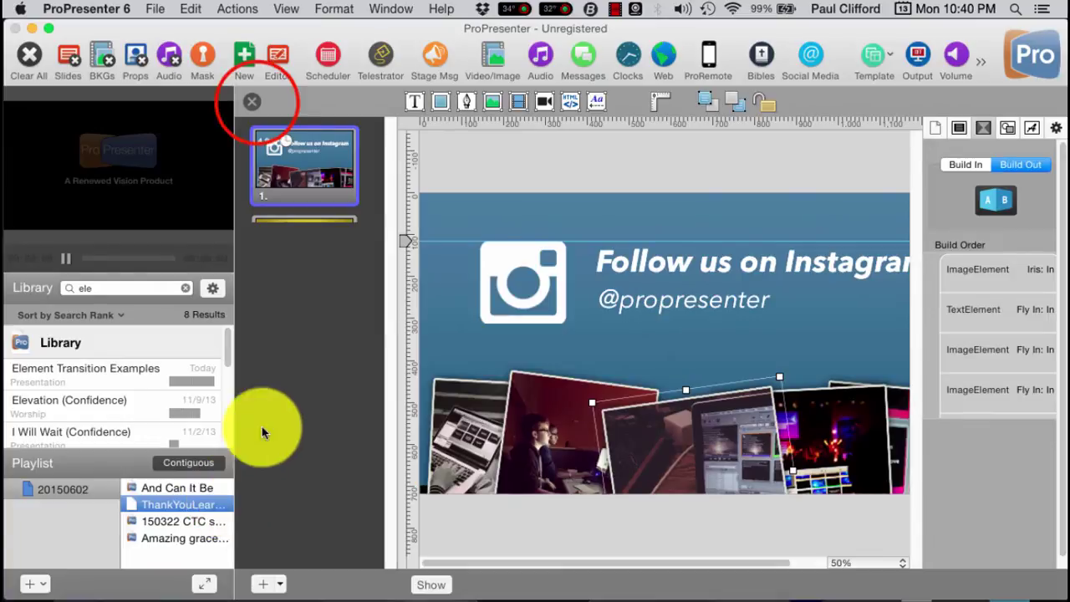
Close the editor and put slide 4, 'Streaming host, CDN, or DIY?', live with its context menu showing.
left_click(253, 102)
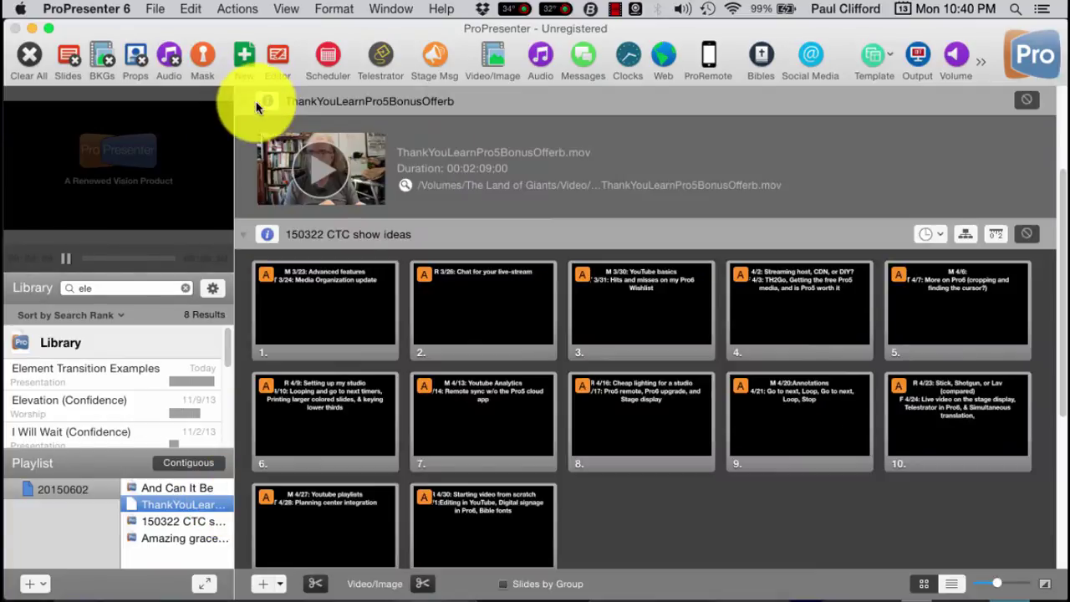
left_click(489, 311)
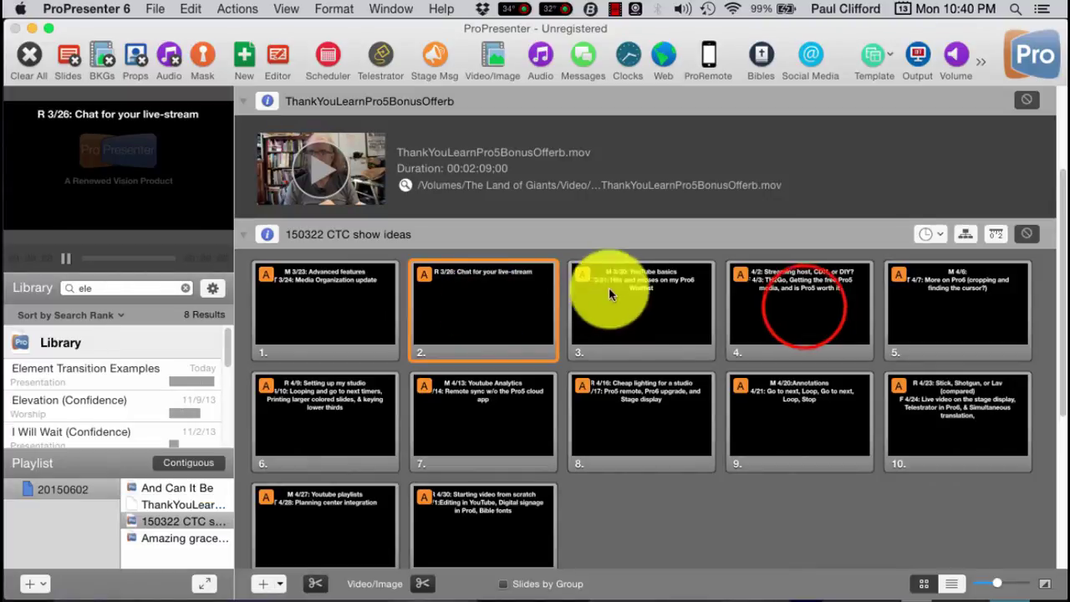
left_click(803, 308)
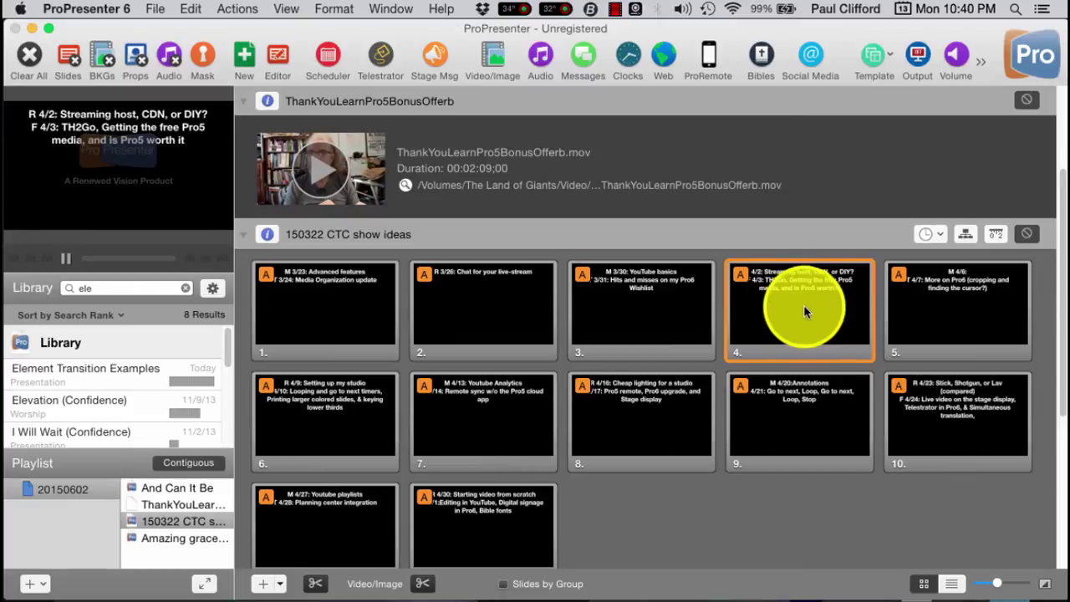
right_click(804, 309)
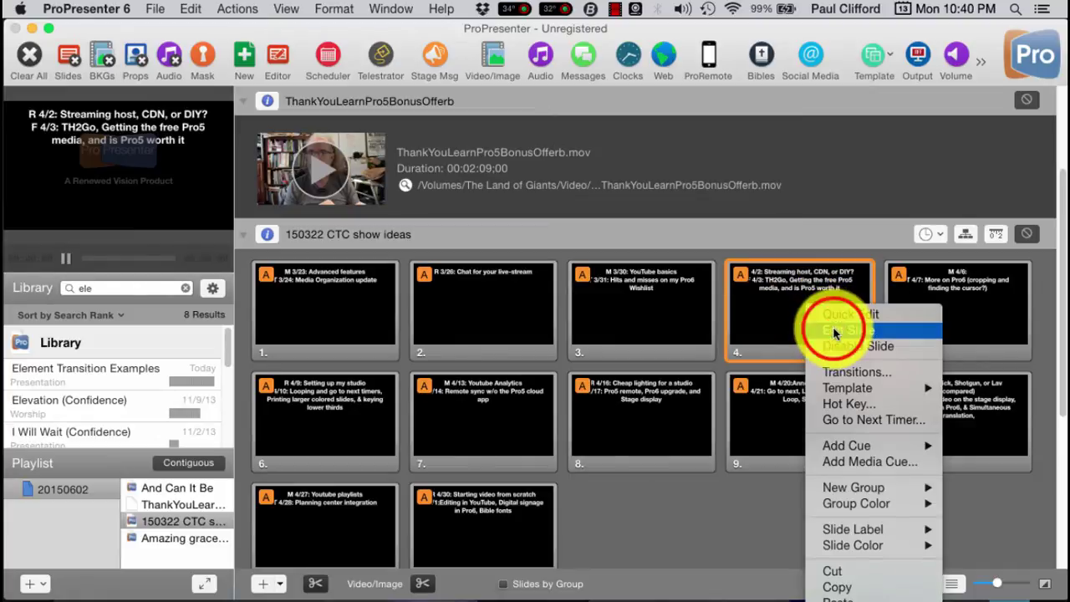
Open slide 4 in the full slide editor and enter its text box for editing.
left_click(833, 329)
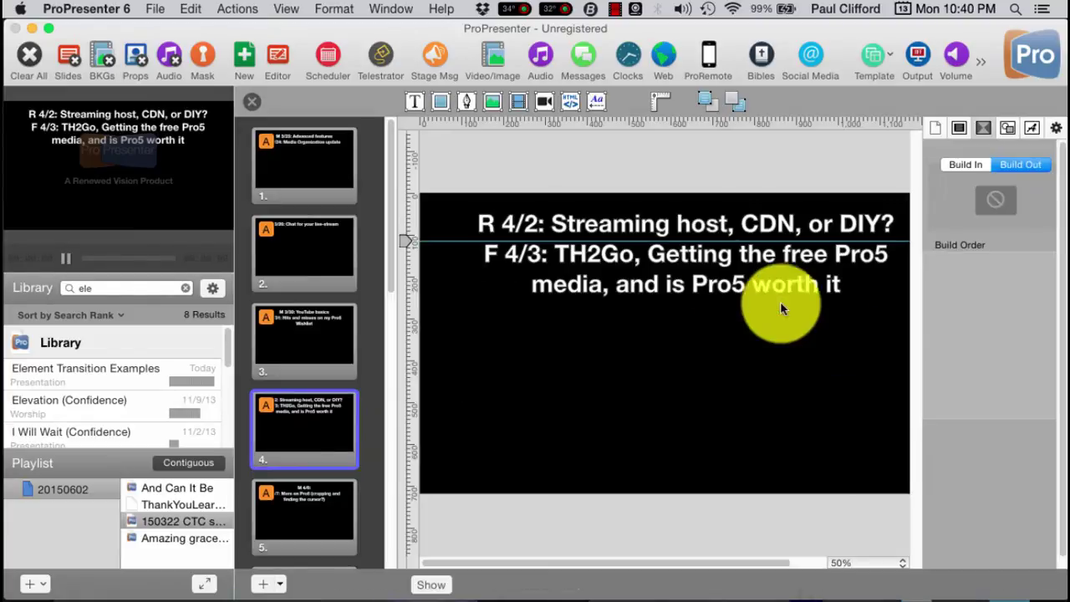
left_click(587, 226)
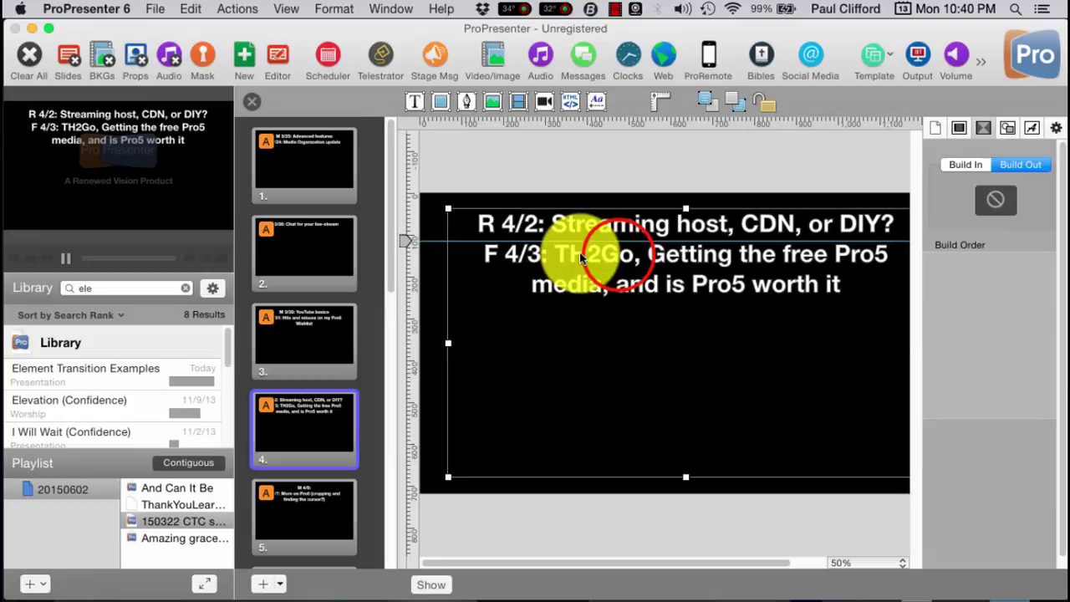
left_click(619, 259)
double_click(619, 259)
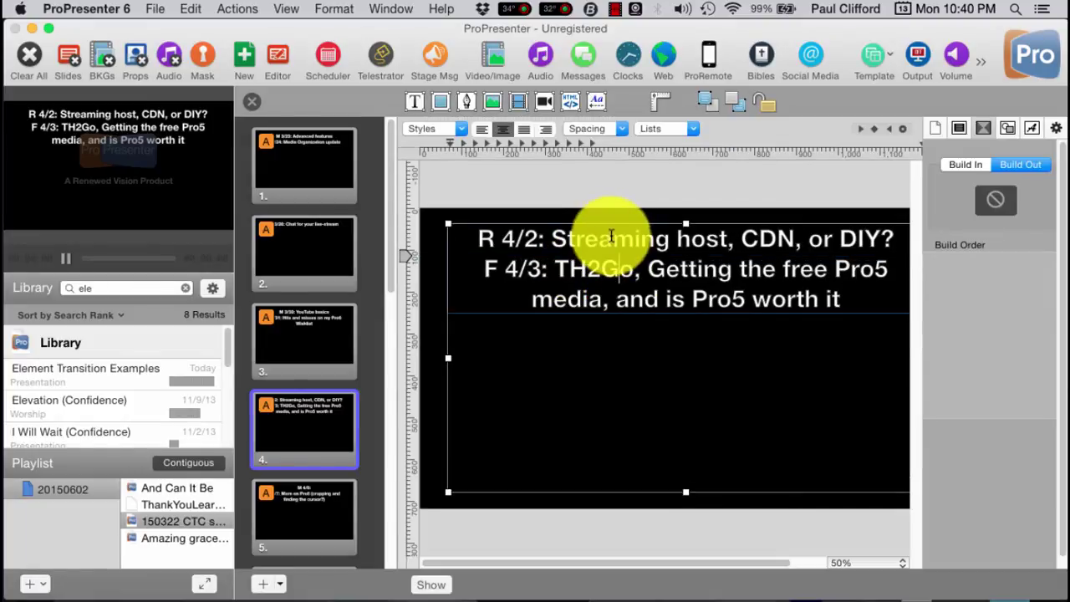
Select the slide's text, then its first and second lines, leaving nothing selected.
left_click(481, 237)
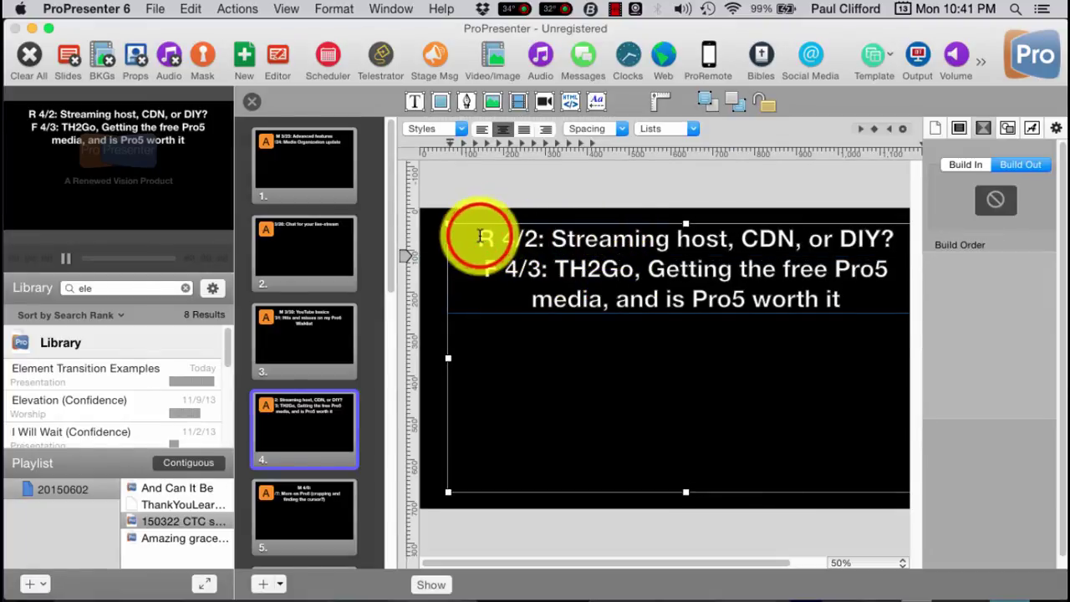
left_click_drag(481, 236, 879, 313)
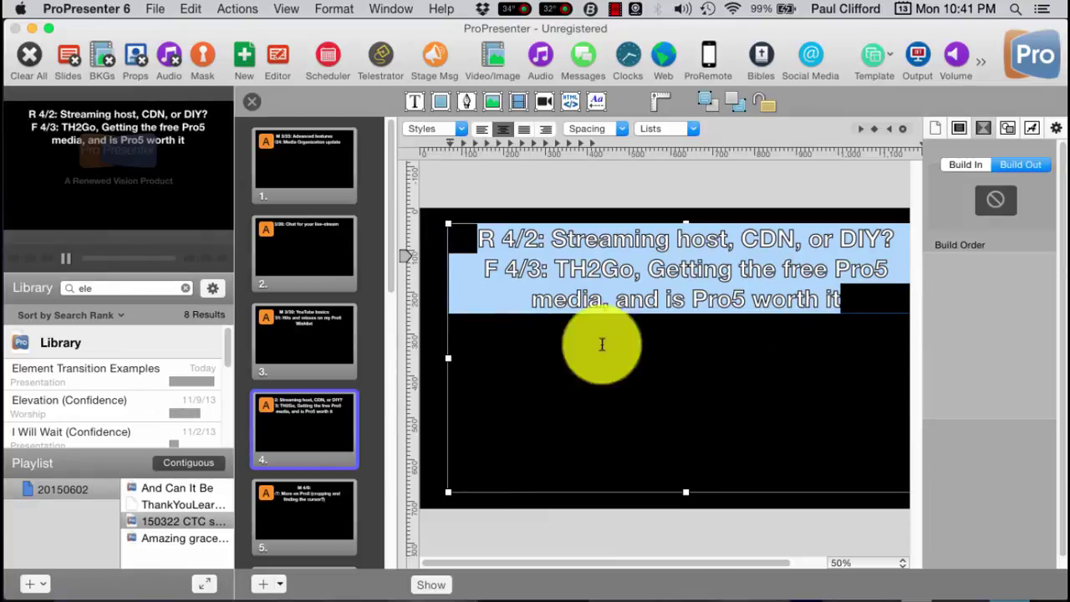
left_click_drag(477, 238, 898, 240)
left_click(479, 274)
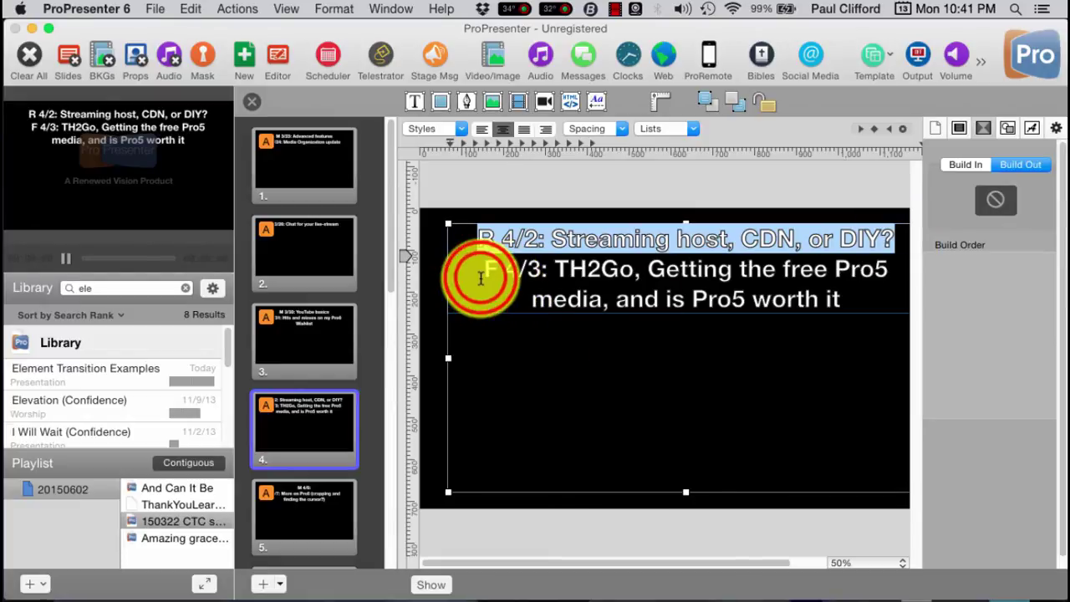
left_click_drag(481, 278, 855, 316)
left_click(855, 316)
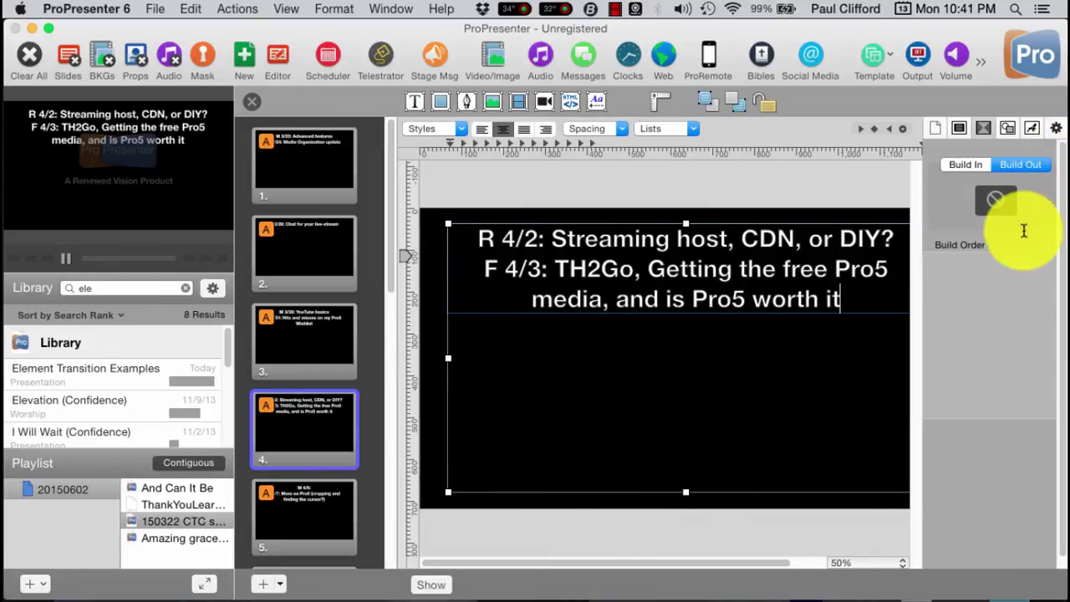
Select the second and third lines and set the Text Reveal to Bullet List.
left_click(945, 119)
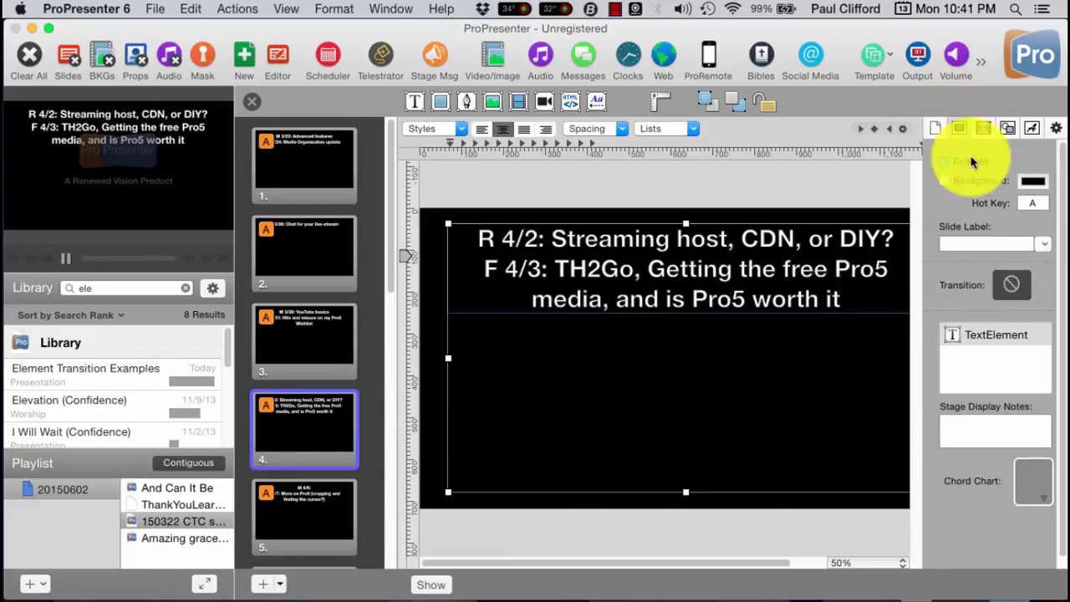
left_click(1030, 129)
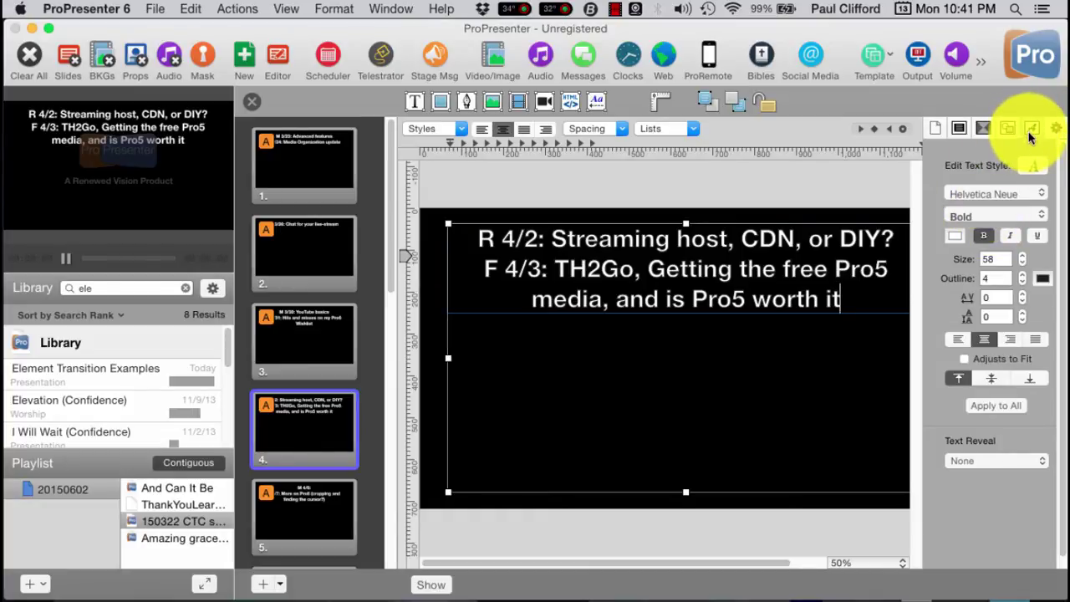
left_click(845, 306)
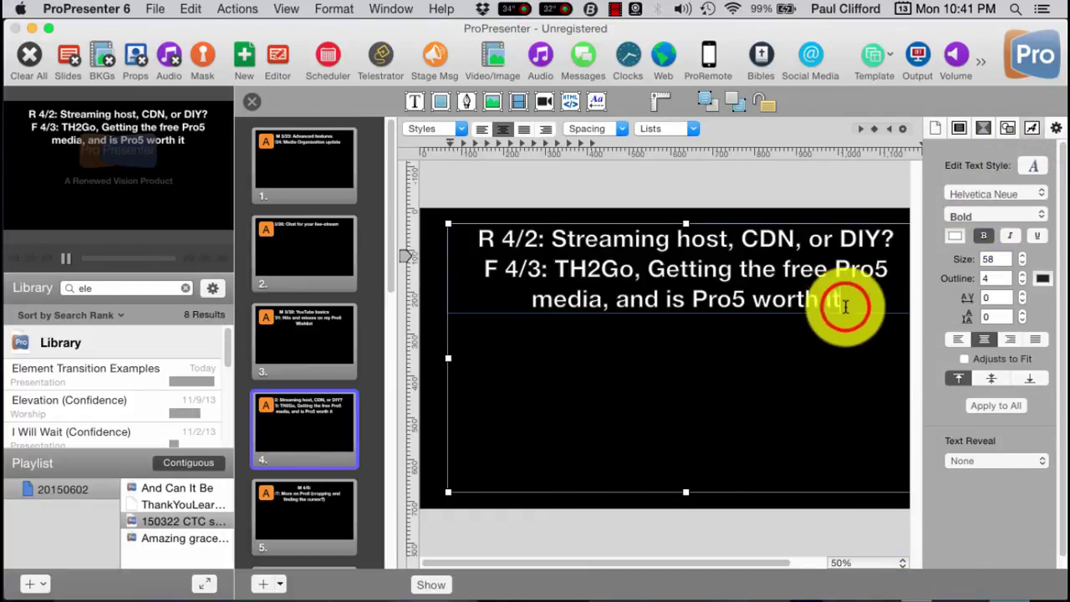
left_click_drag(845, 306, 429, 270)
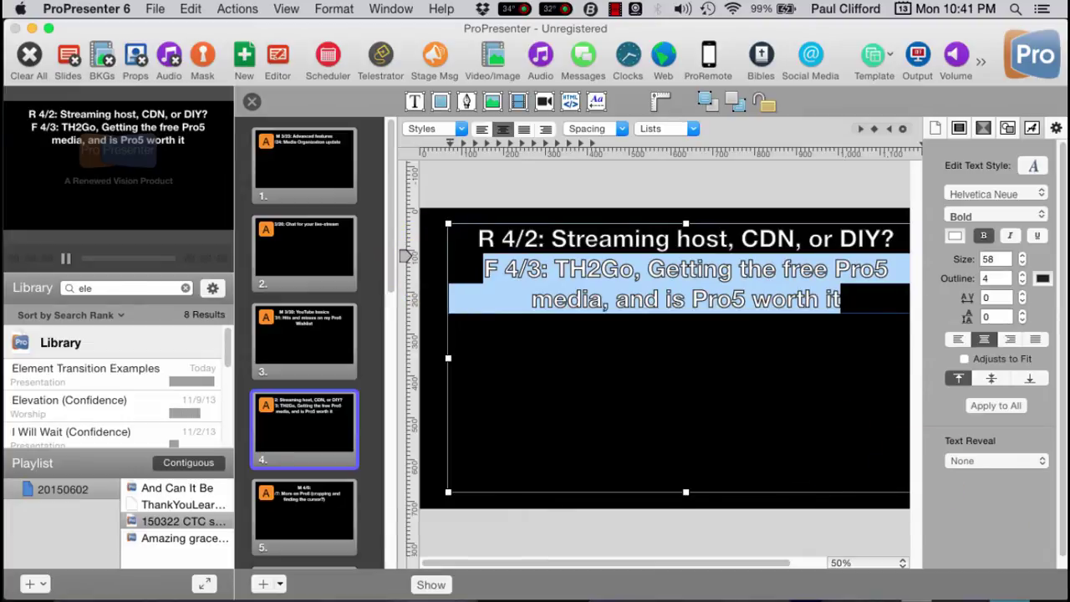
left_click(1039, 461)
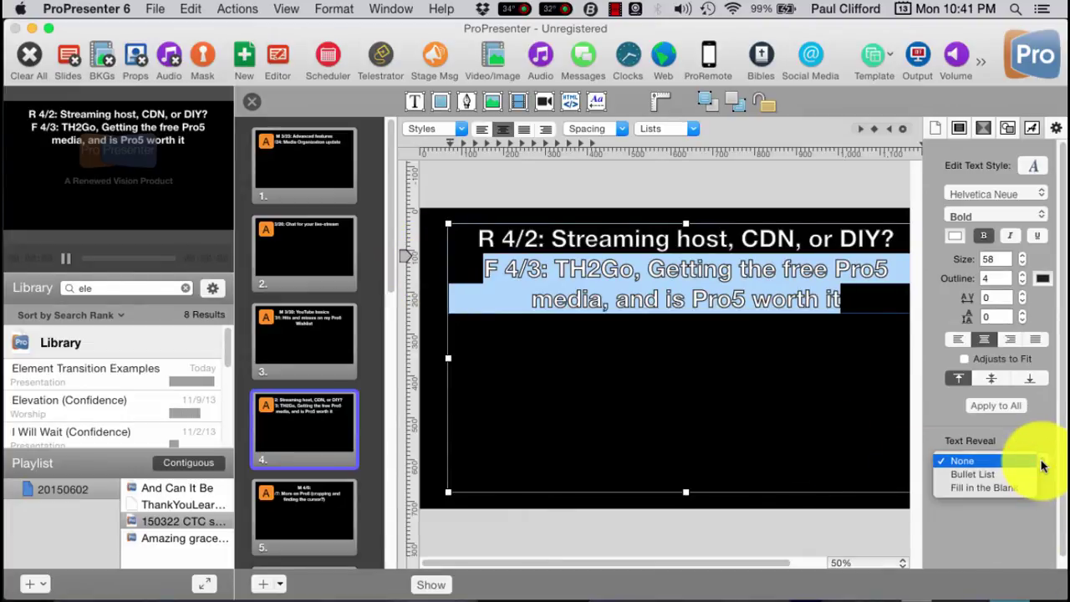
left_click(997, 475)
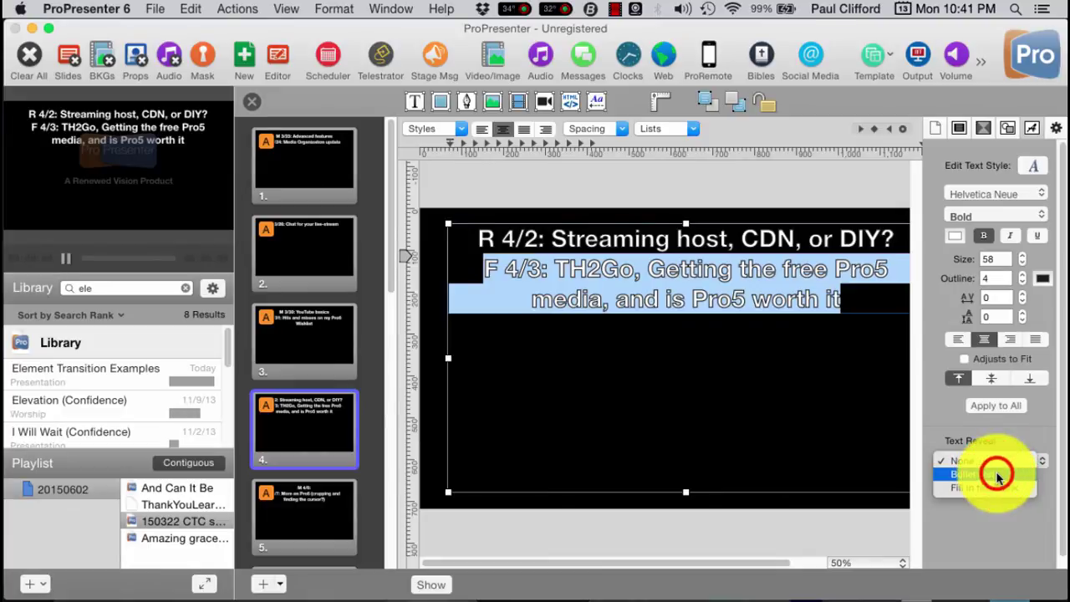
left_click_drag(869, 303, 298, 212)
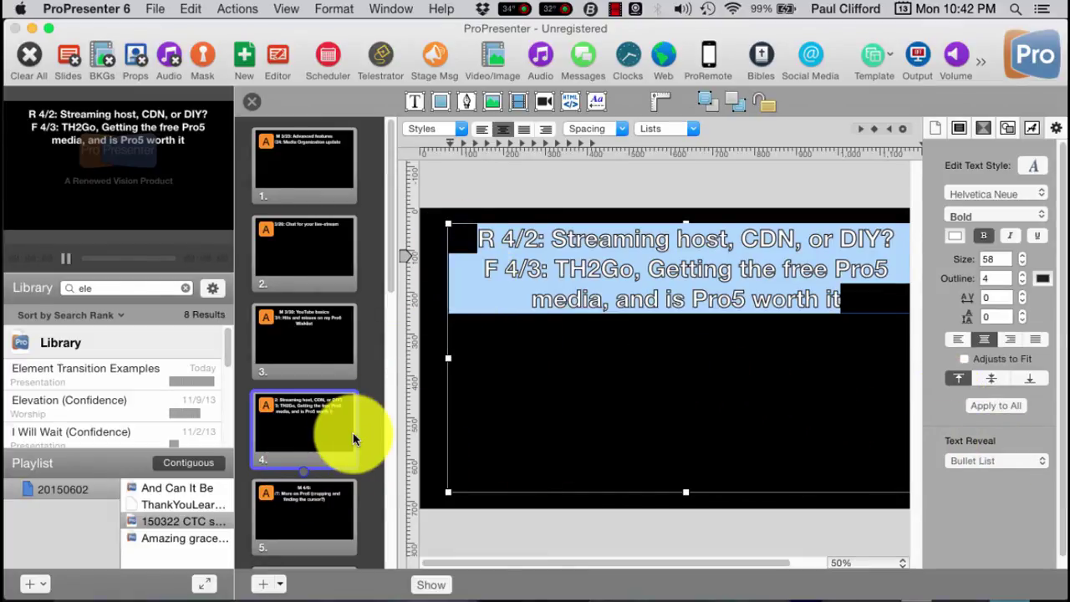
Leave the editor and put slide 4 live, advancing its reveal.
left_click(252, 104)
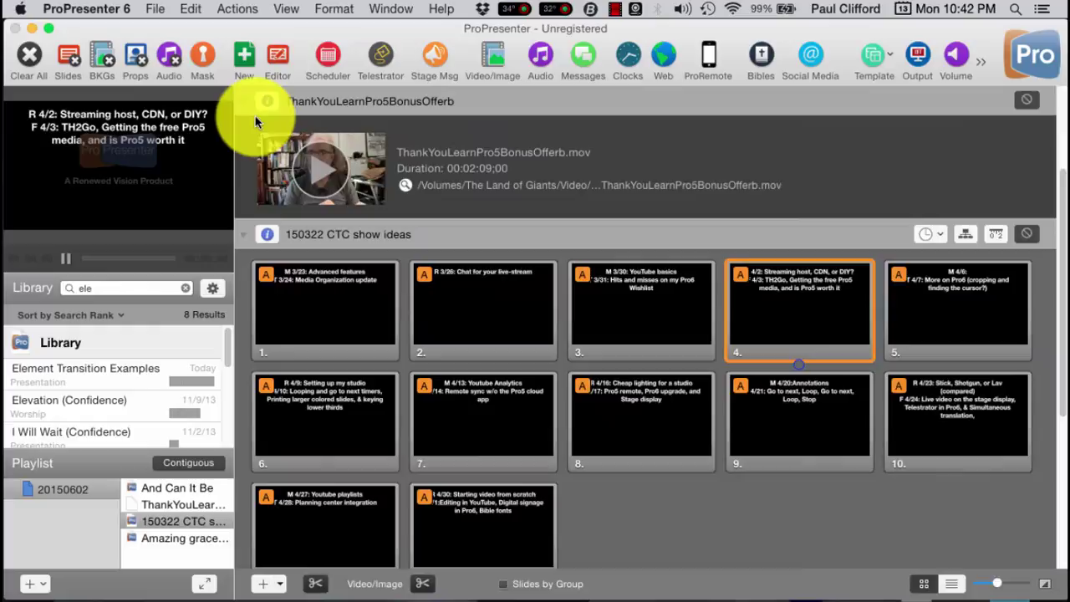
left_click(872, 294)
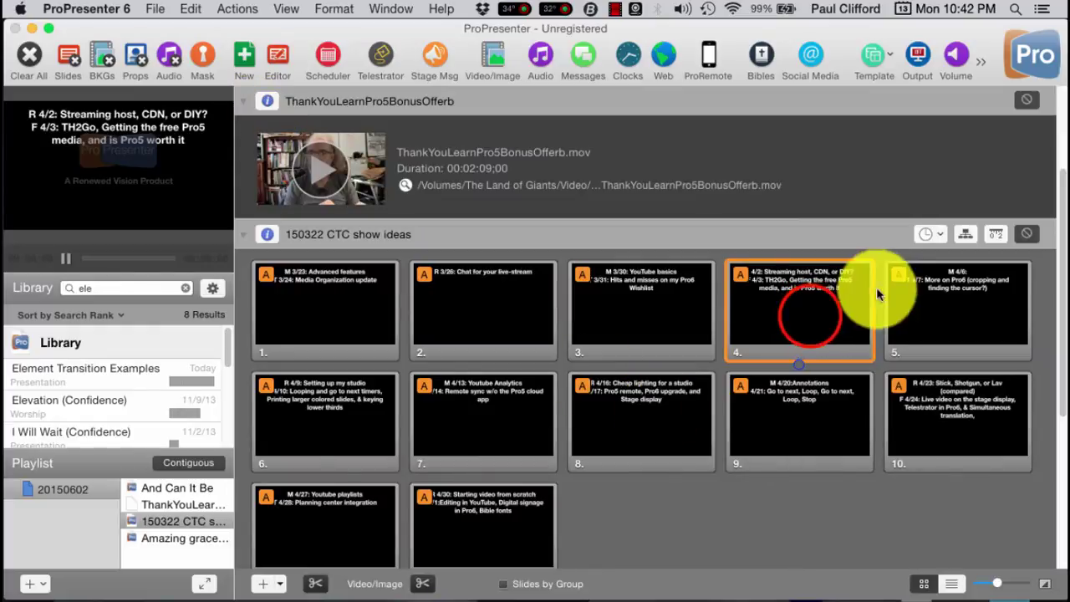
left_click(809, 316)
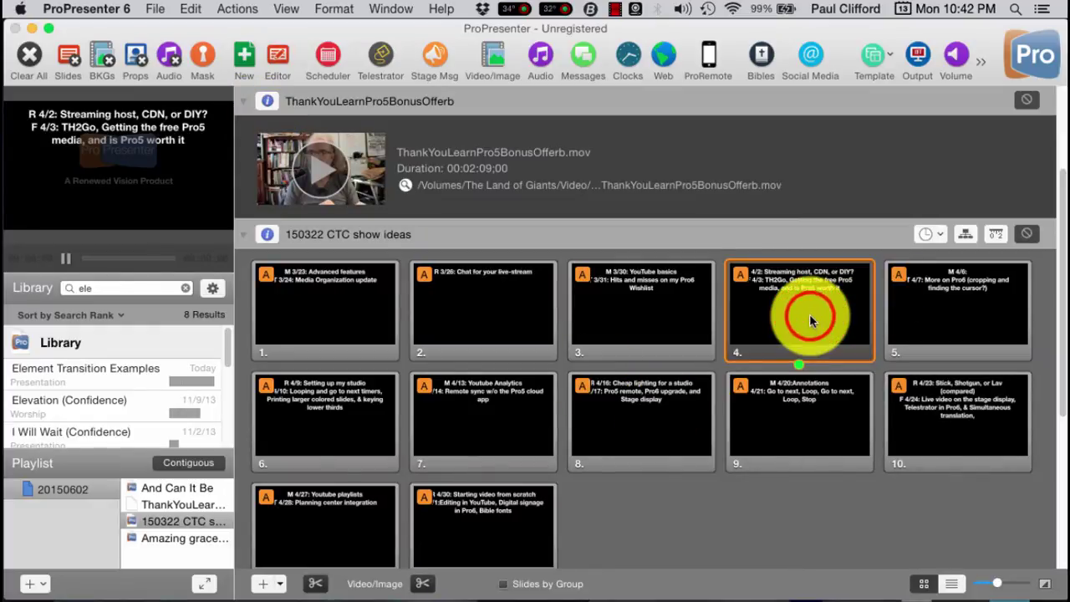
right_click(809, 315)
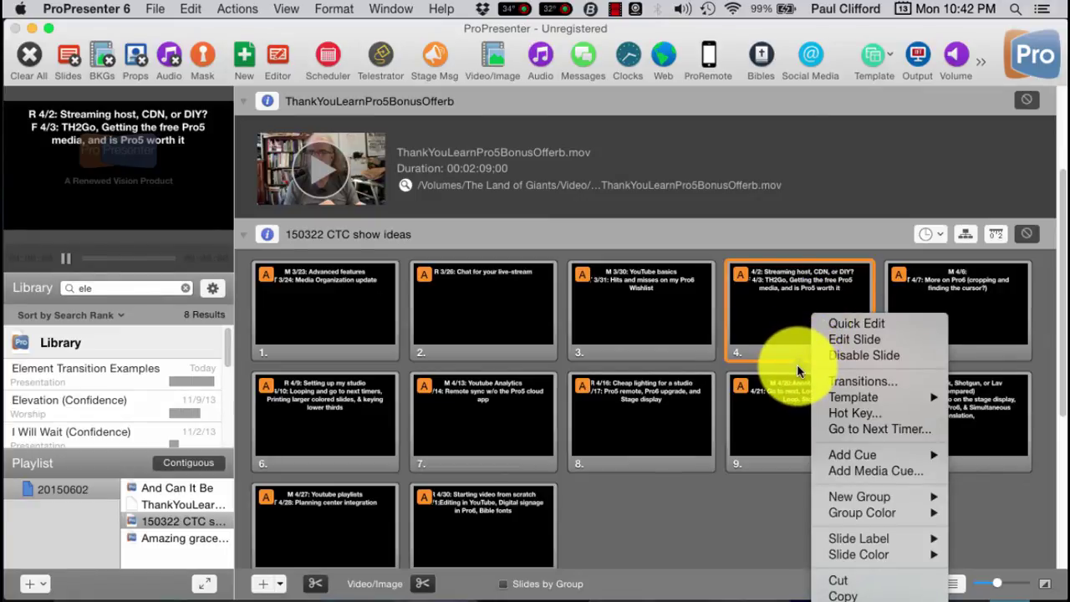
Play slide 3, then step into slide 4 and reveal its lines one at a time.
left_click(661, 335)
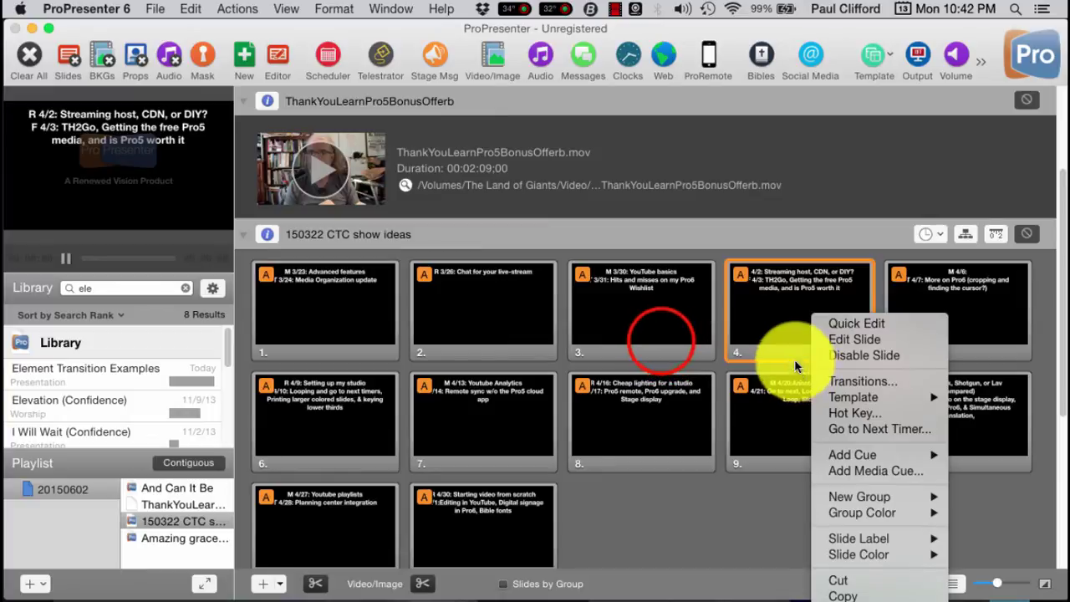
left_click(663, 338)
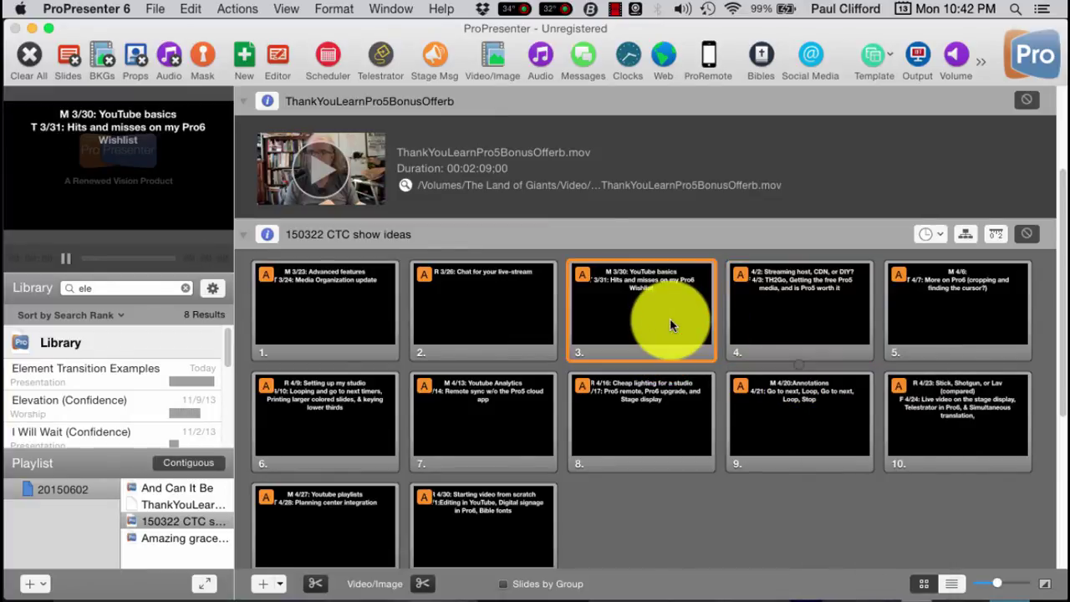
key("space")
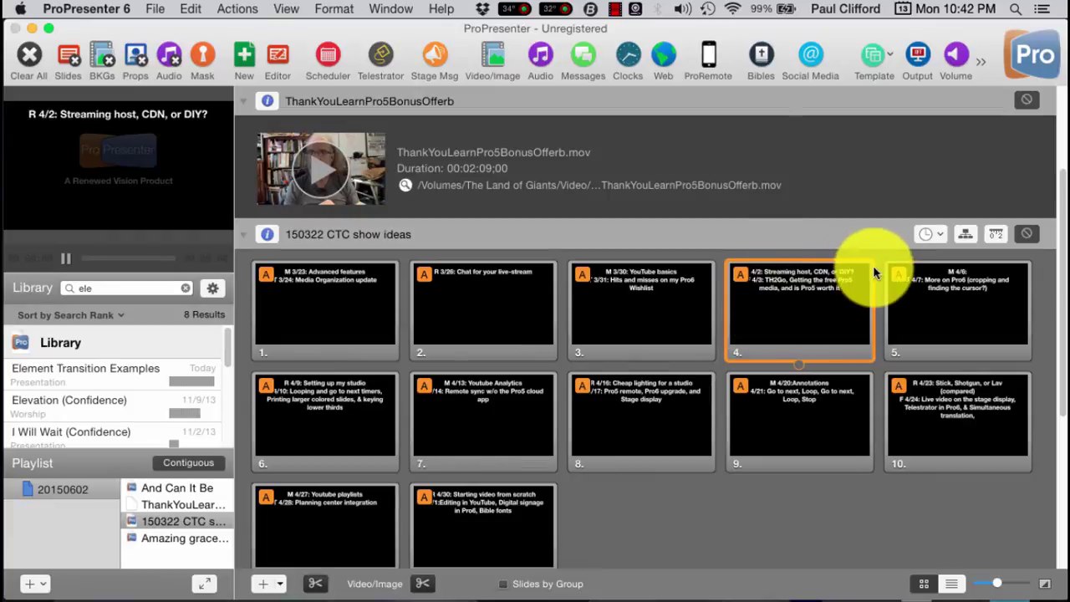
left_click(812, 317)
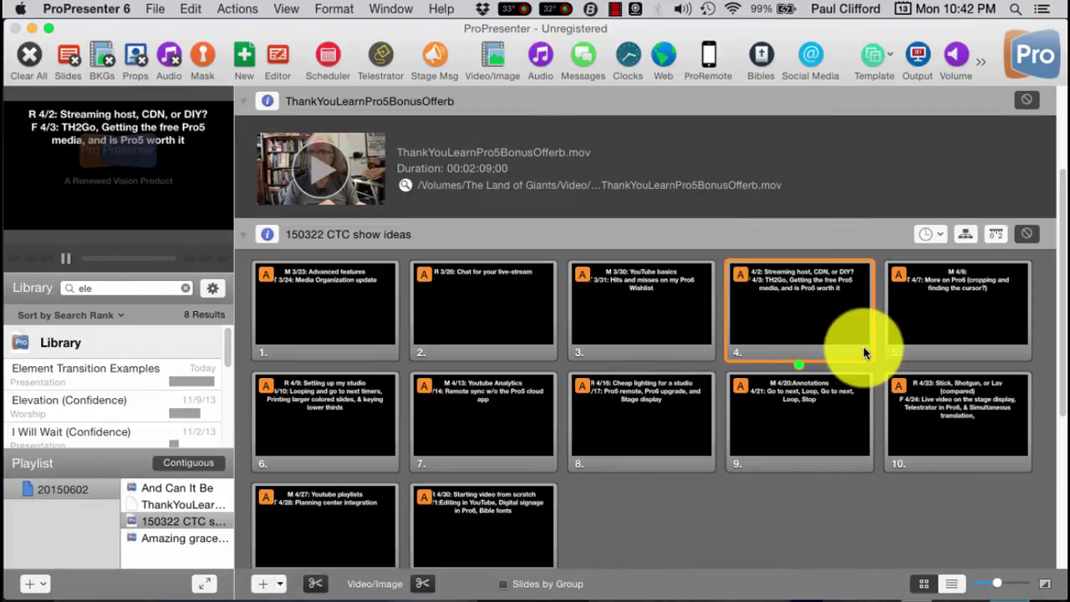
Bring up the context menu for slide 9.
right_click(819, 390)
left_click(789, 407)
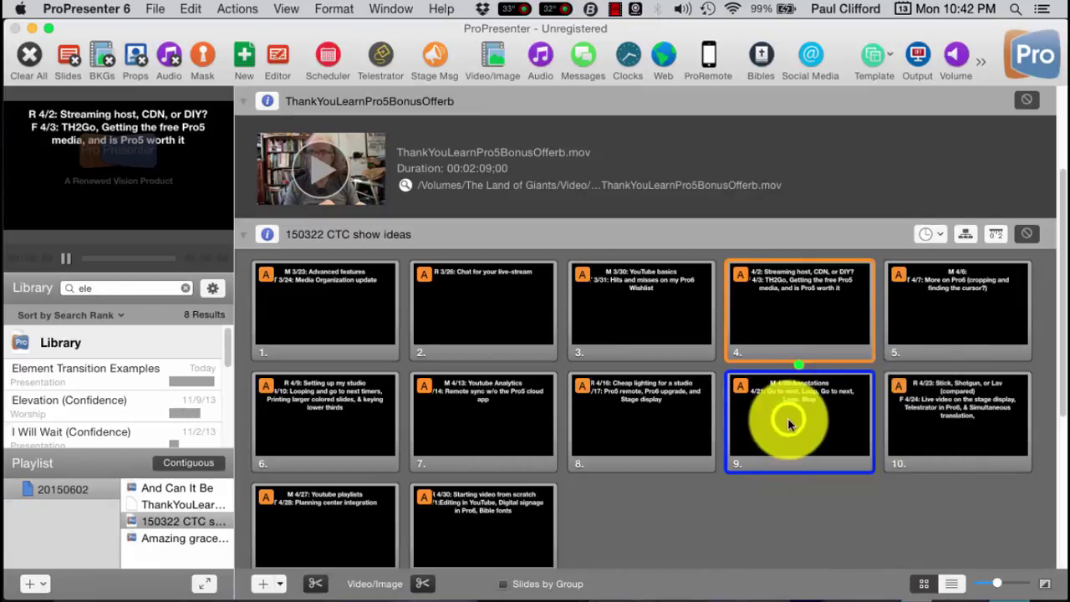
right_click(790, 406)
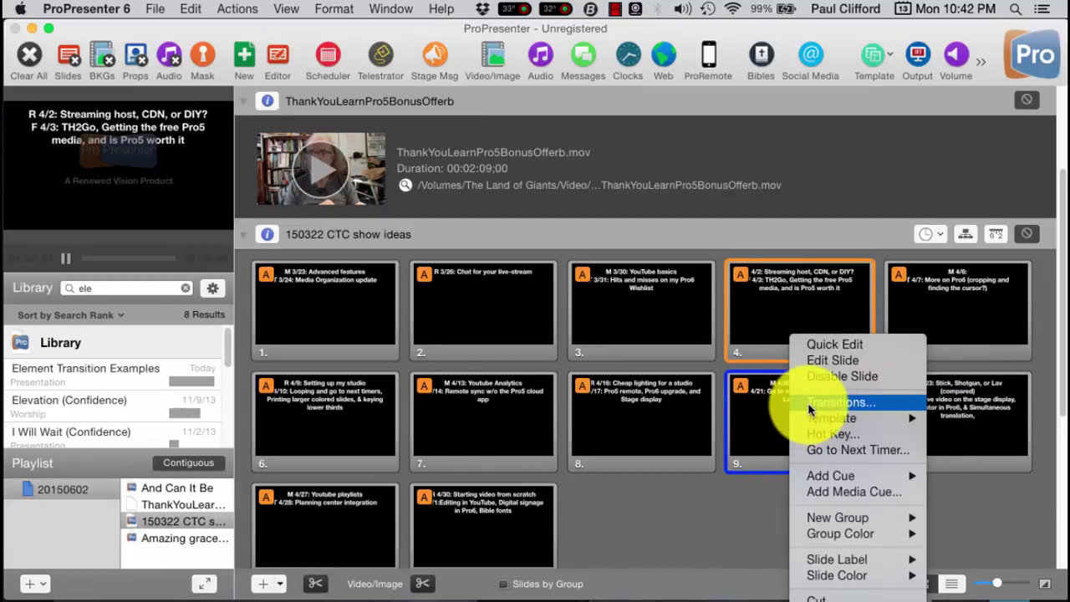
Quick-edit slide 9 and underline the words 'Go to next'.
left_click(827, 344)
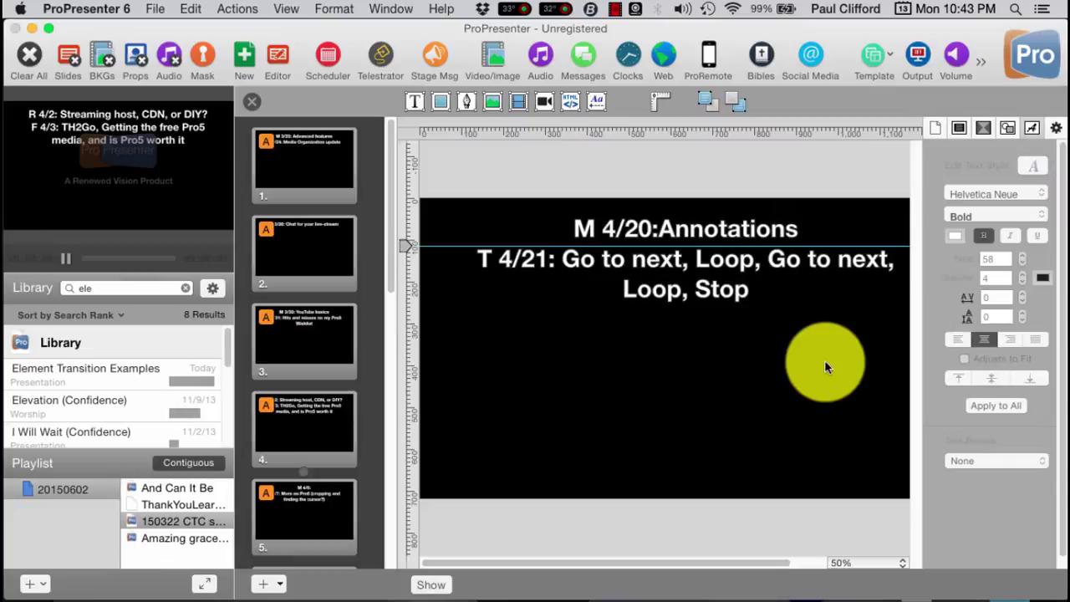
left_click(669, 267)
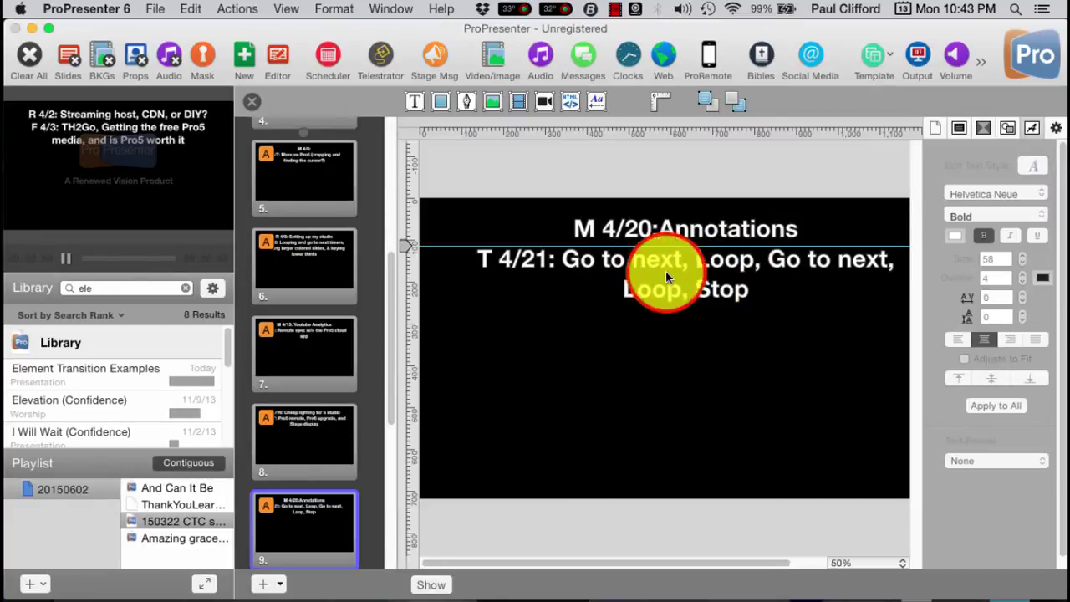
left_click(558, 260)
mouse_move(564, 264)
left_mouse_down()
mouse_move(622, 259)
mouse_move(558, 268)
left_mouse_up()
double_click(558, 264)
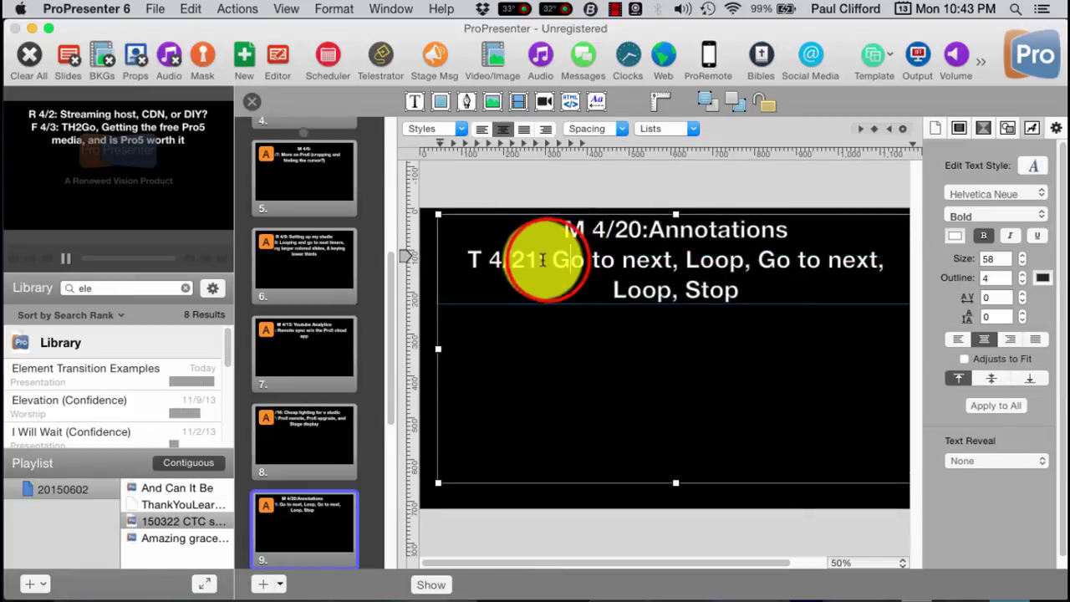
left_click_drag(551, 260, 670, 260)
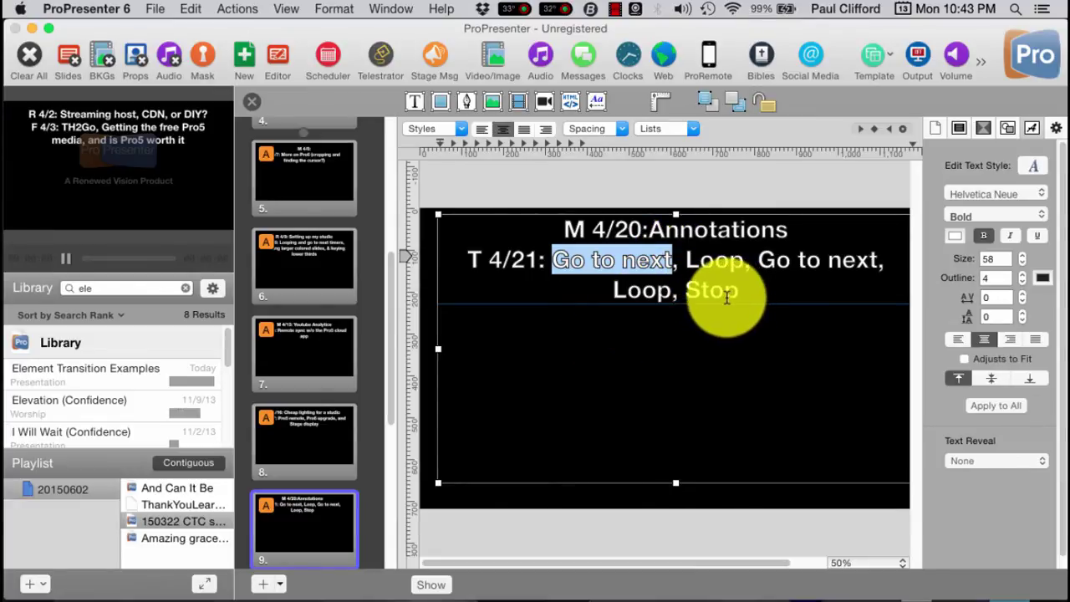
left_click(1037, 234)
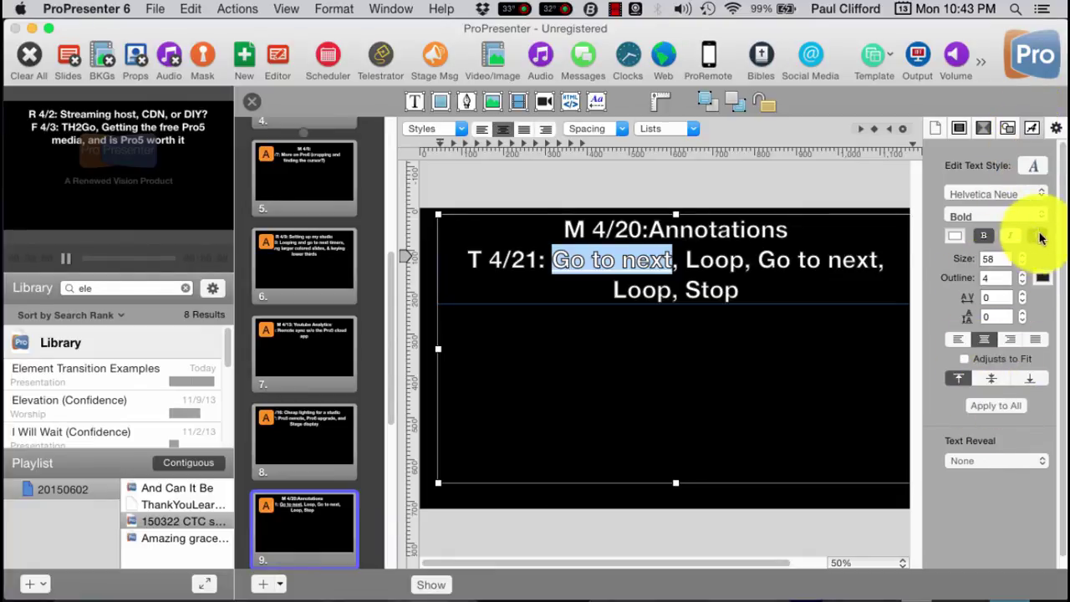
Set slide 9's Text Reveal to Fill in the Blank.
left_click(1041, 461)
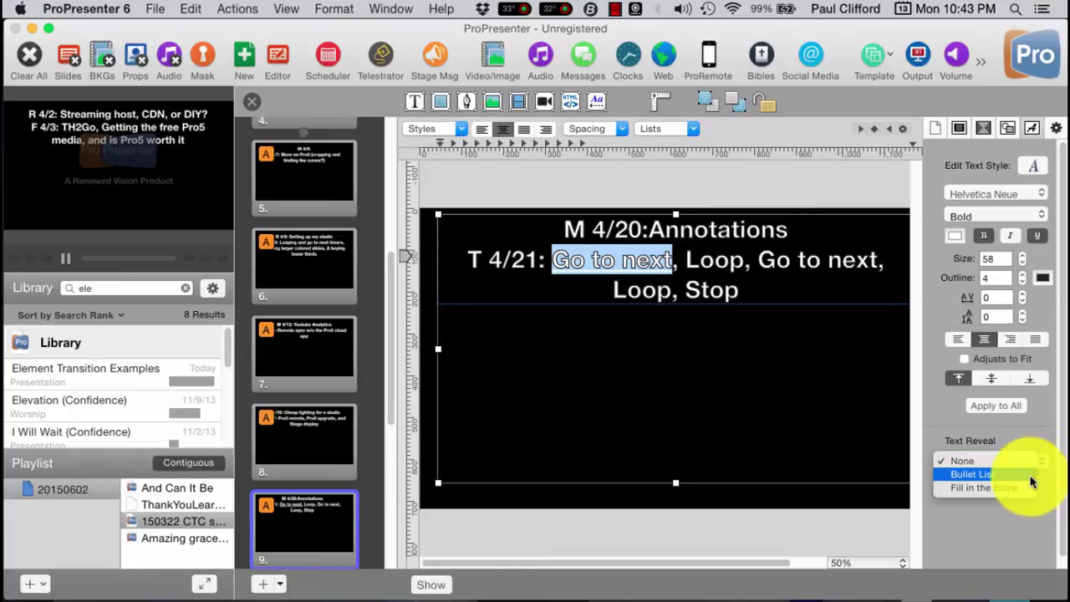
left_click(1026, 493)
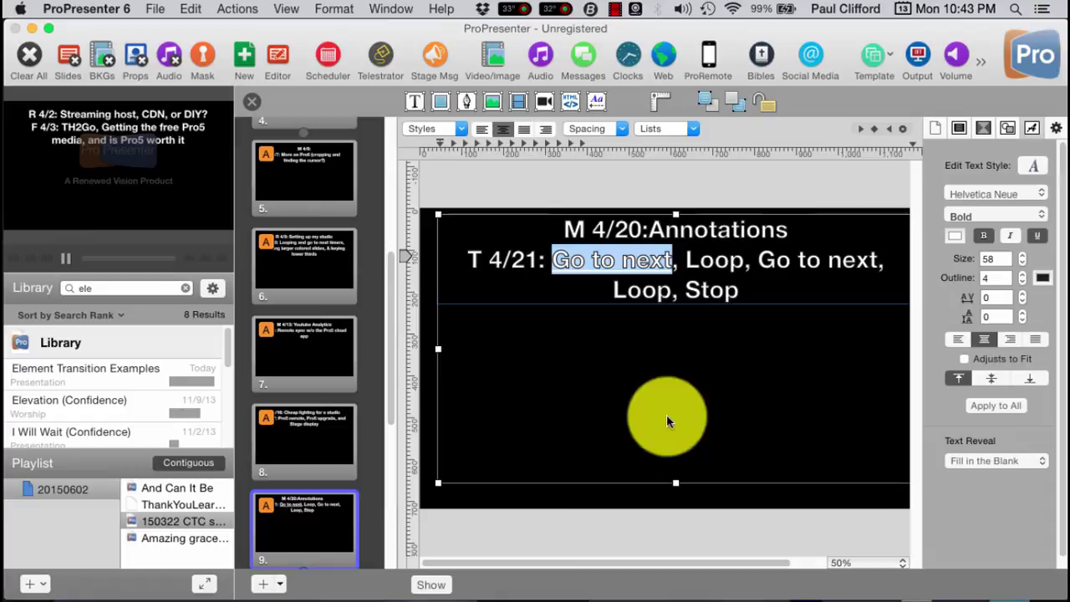
scroll(348, 448, "down", 2)
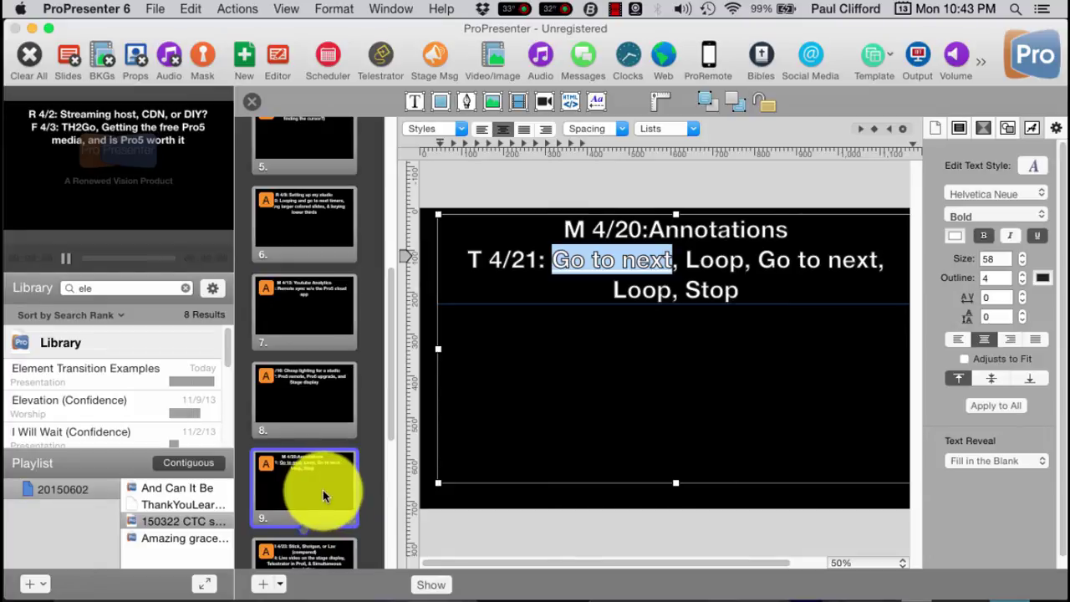
Leave the editor, play slide 8, then send slide 9 live with 'Go to next' blanked.
left_click(252, 103)
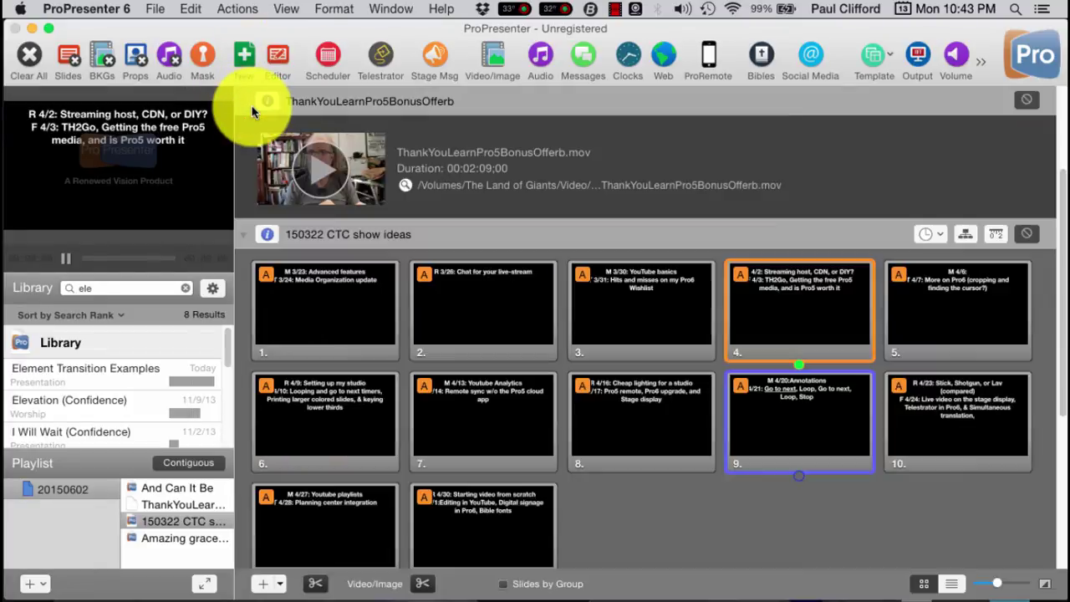
left_click(679, 439)
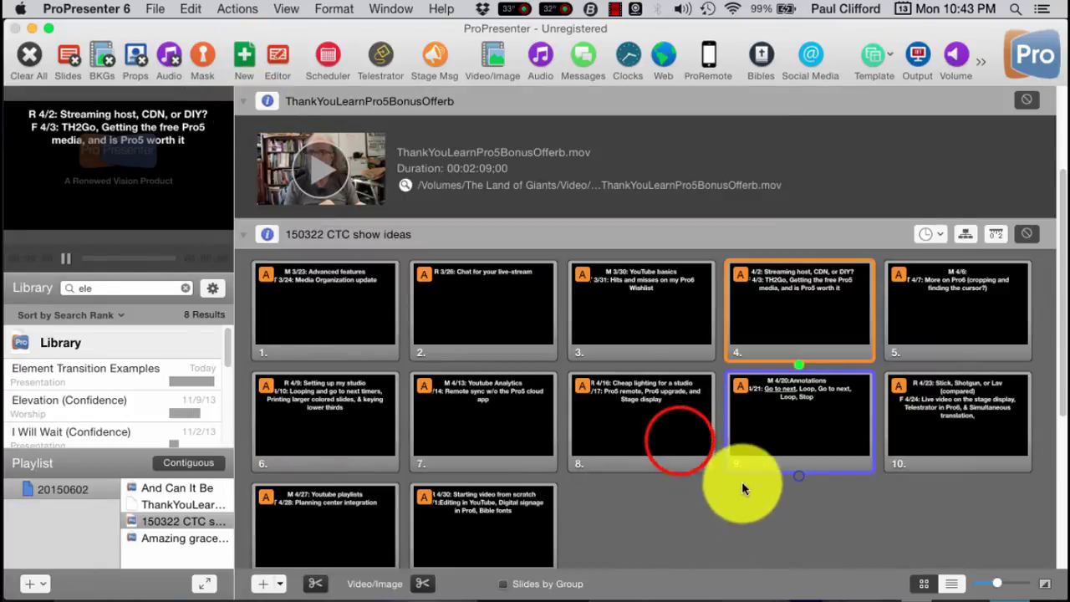
left_click(679, 439)
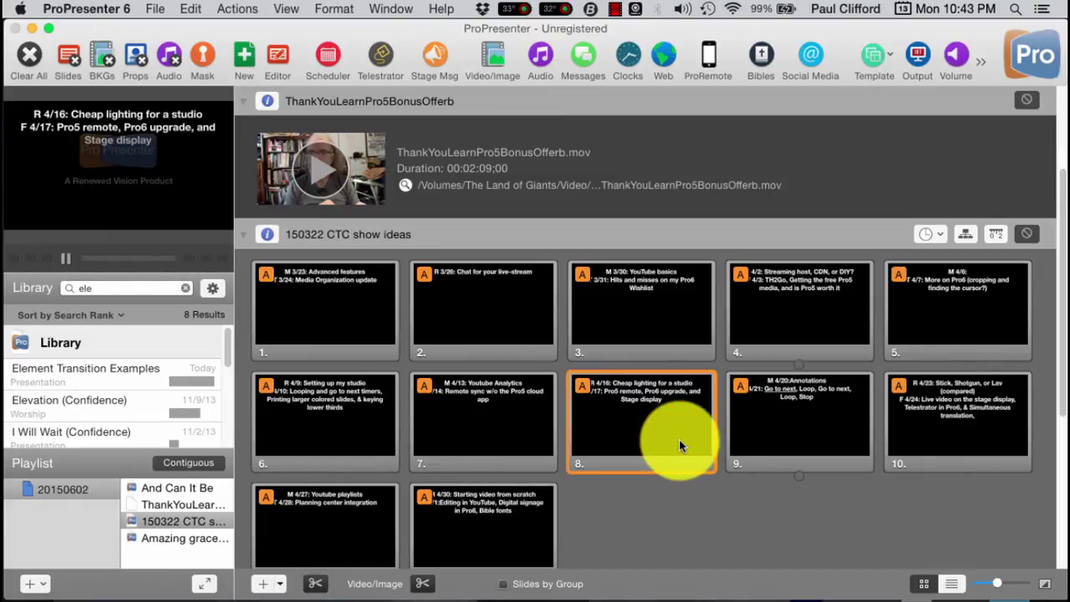
left_click(725, 435)
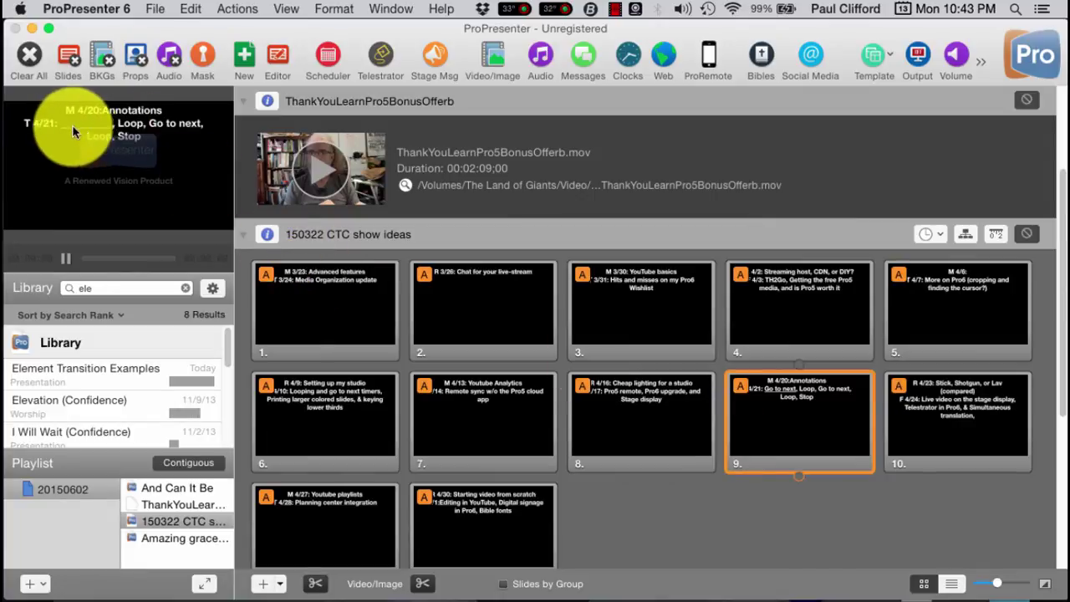
Reveal slide 9's missing words, then replay slide 8 and slide 9 with the blank.
left_click(787, 401)
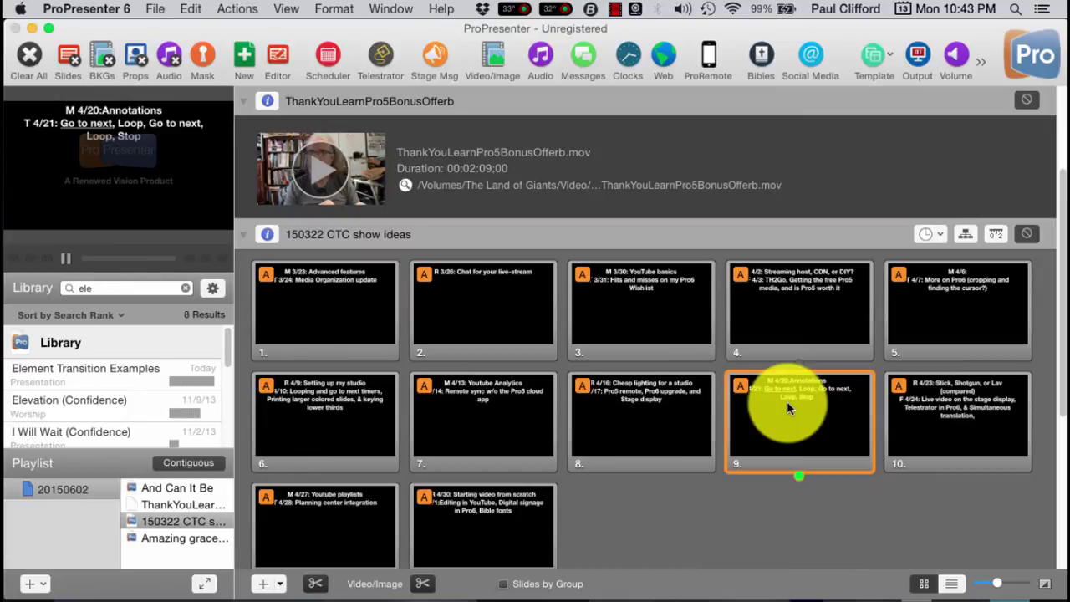
left_click(653, 425)
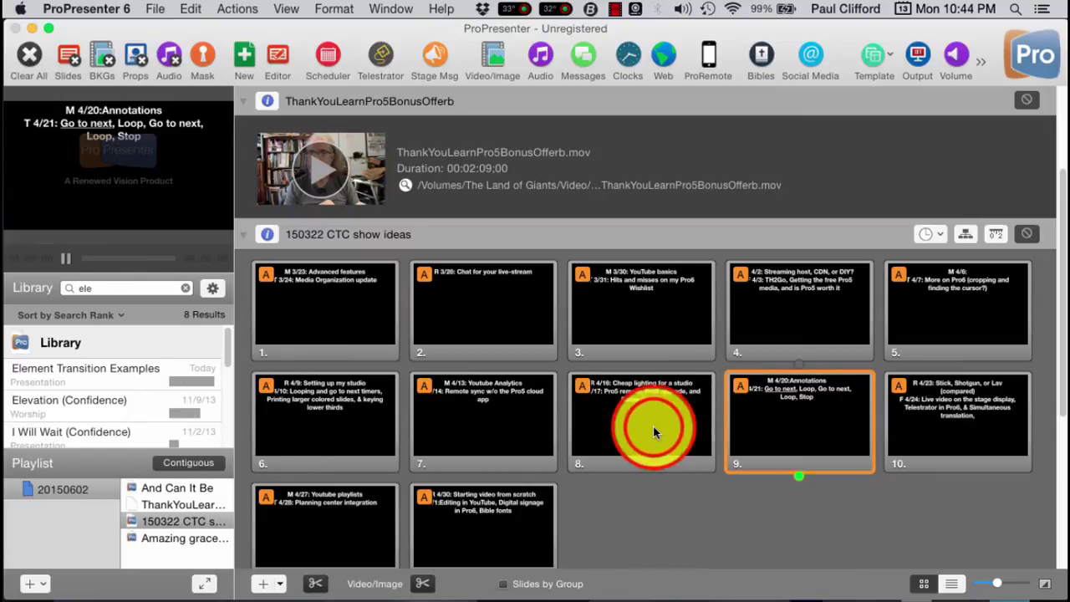
left_click(778, 435)
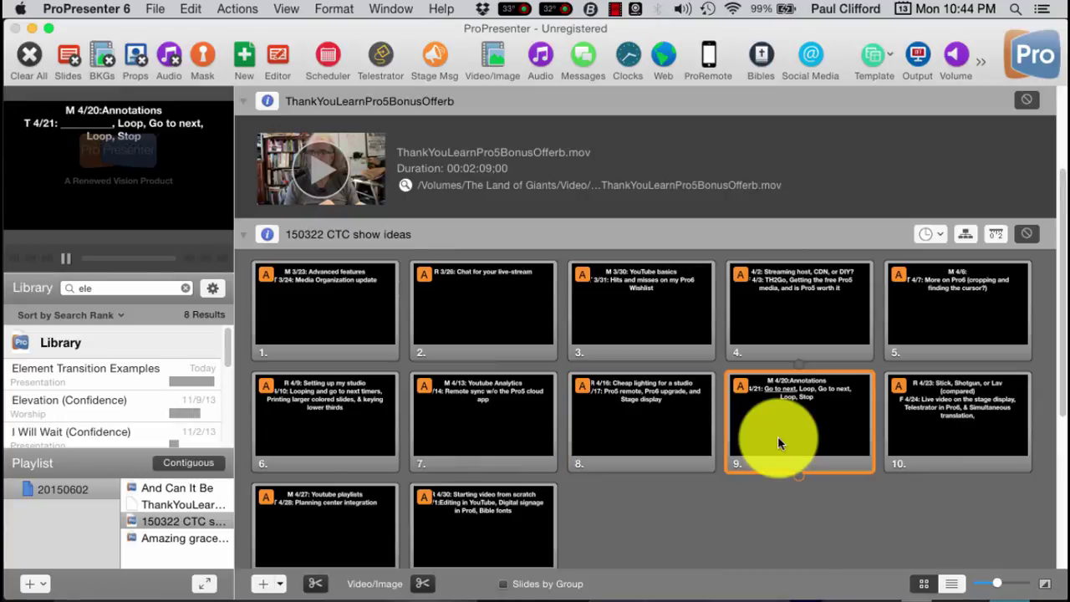